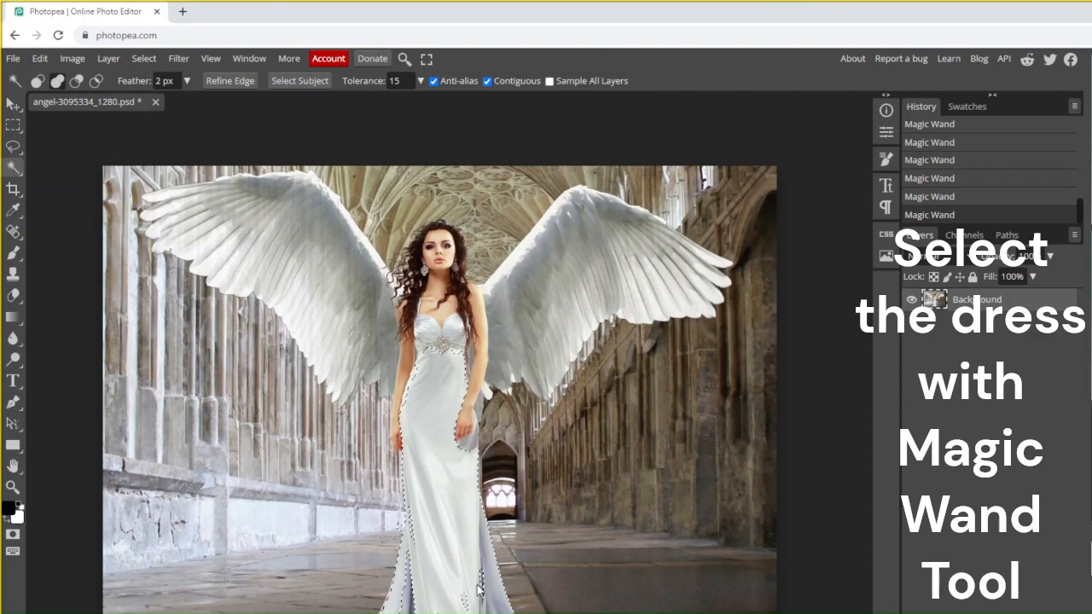
Step: Add the lower skirt to the Magic Wand selection of the dress and set the tolerance to 20
{"action": "left_click", "coordinate": [467, 606]}
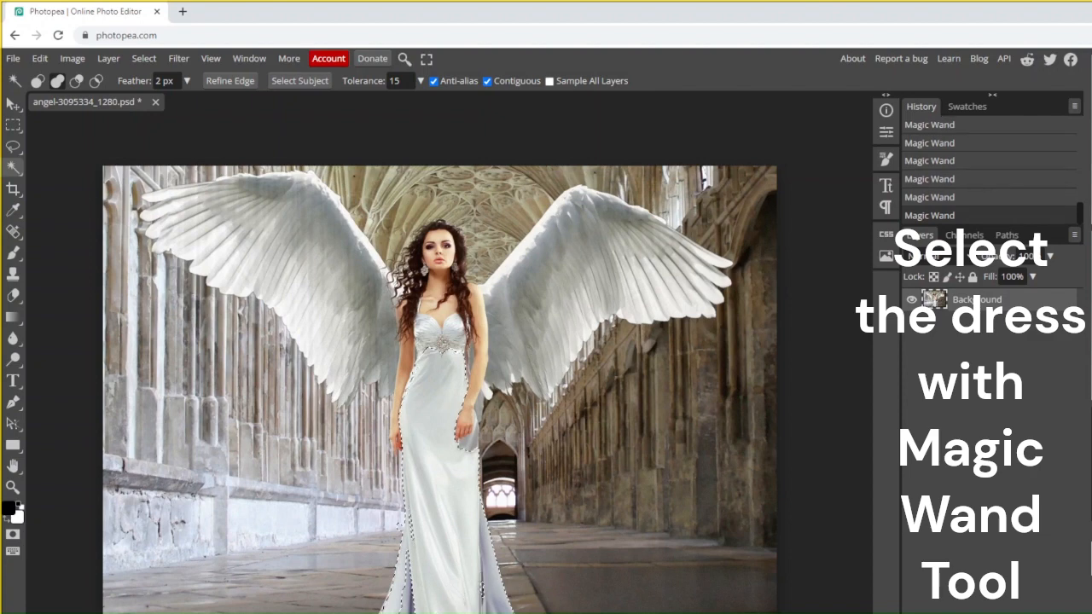
{"action": "key", "text": "Up"}
{"action": "left_click_drag", "start_coordinate": [403, 84], "coordinate": [350, 84]}
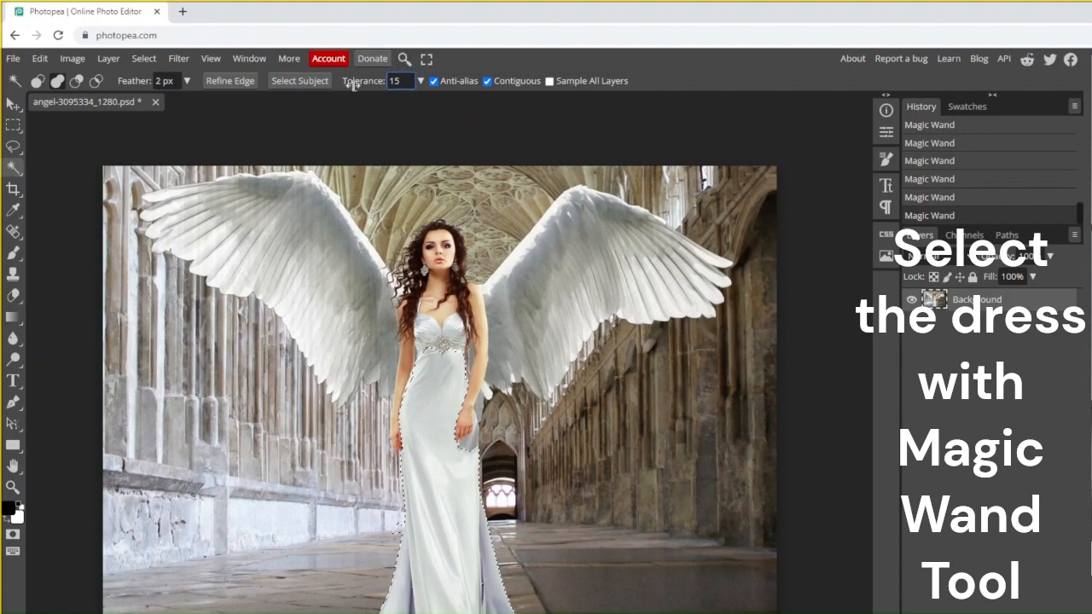
{"action": "type", "text": "20"}
Step: Subtract the stray background patch beside the skirt's left edge from the dress selection
{"action": "scroll", "coordinate": [465, 477], "scroll_direction": "up", "scroll_amount": 5}
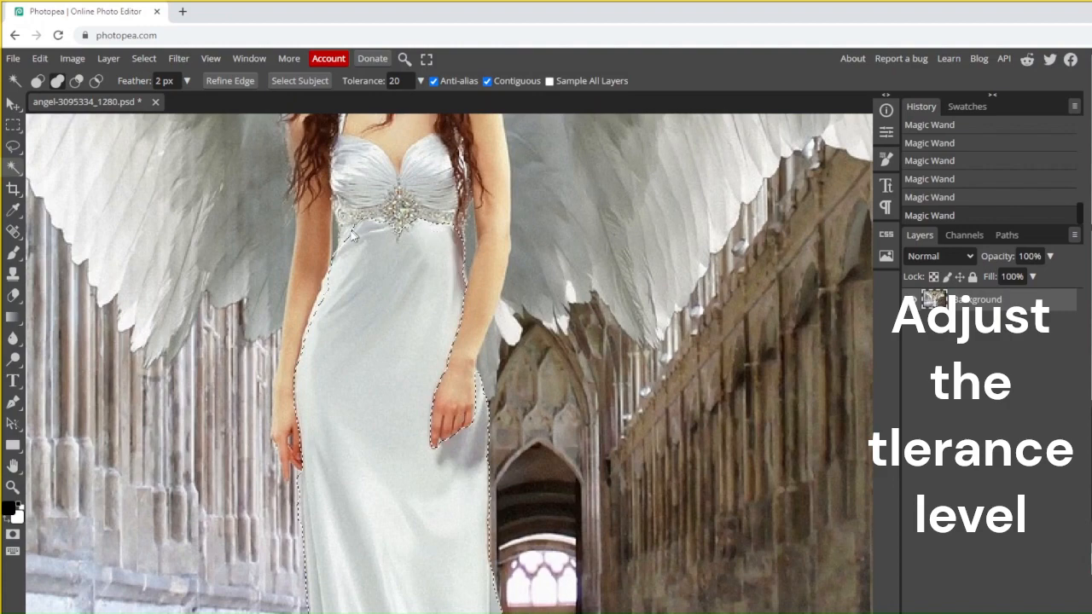
{"action": "scroll", "coordinate": [319, 451], "scroll_direction": "down", "scroll_amount": 10}
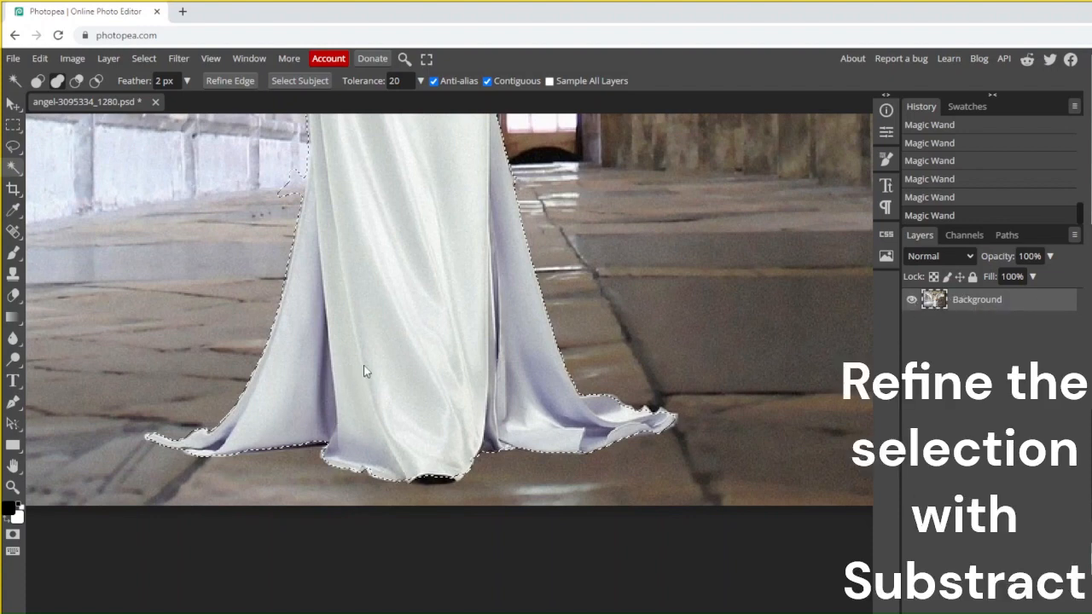
{"action": "scroll", "coordinate": [367, 369], "scroll_direction": "up", "scroll_amount": 5}
{"action": "left_click", "coordinate": [76, 80]}
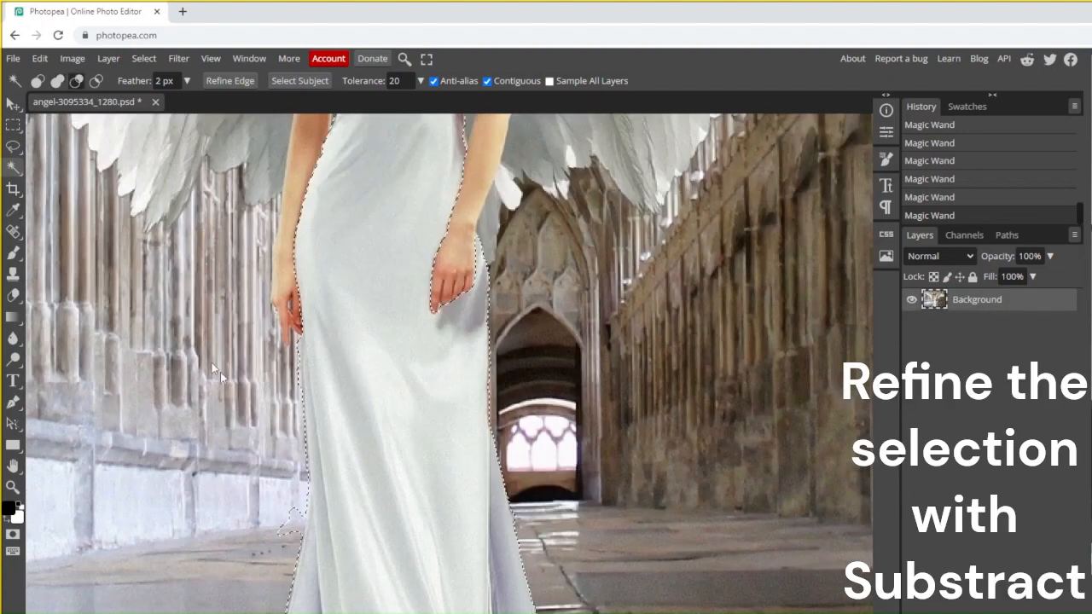
{"action": "left_click", "coordinate": [296, 520]}
{"action": "left_click", "coordinate": [57, 81]}
Step: Add the unselected parts of the dress's bodice, including both cups, to the Magic Wand selection
{"action": "scroll", "coordinate": [346, 297], "scroll_direction": "up", "scroll_amount": 4}
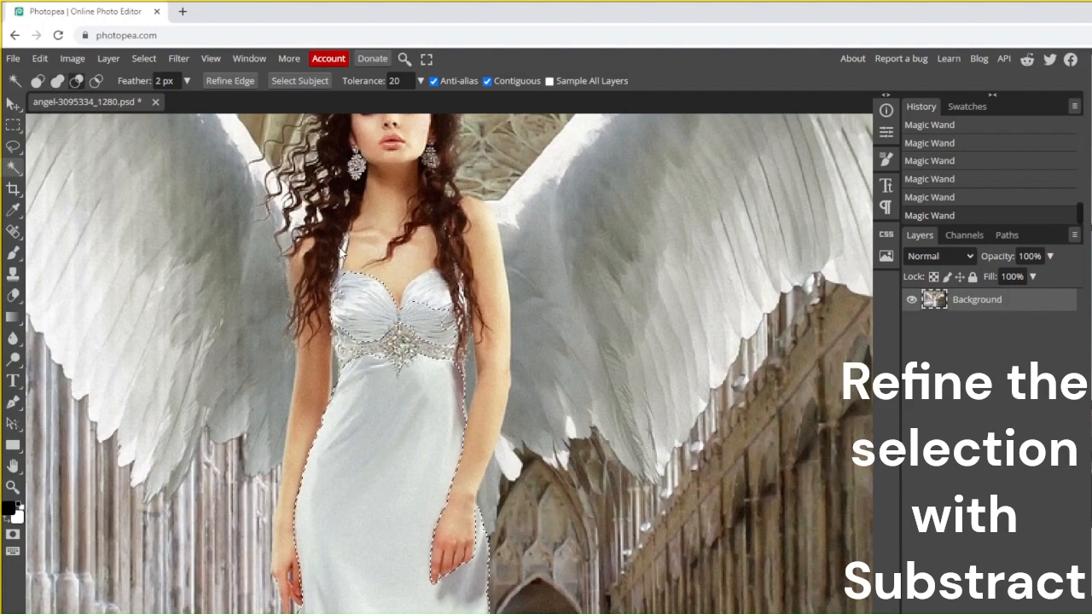
{"action": "scroll", "coordinate": [346, 252], "scroll_direction": "up", "scroll_amount": 4}
{"action": "left_click", "coordinate": [347, 247], "text": "shift"}
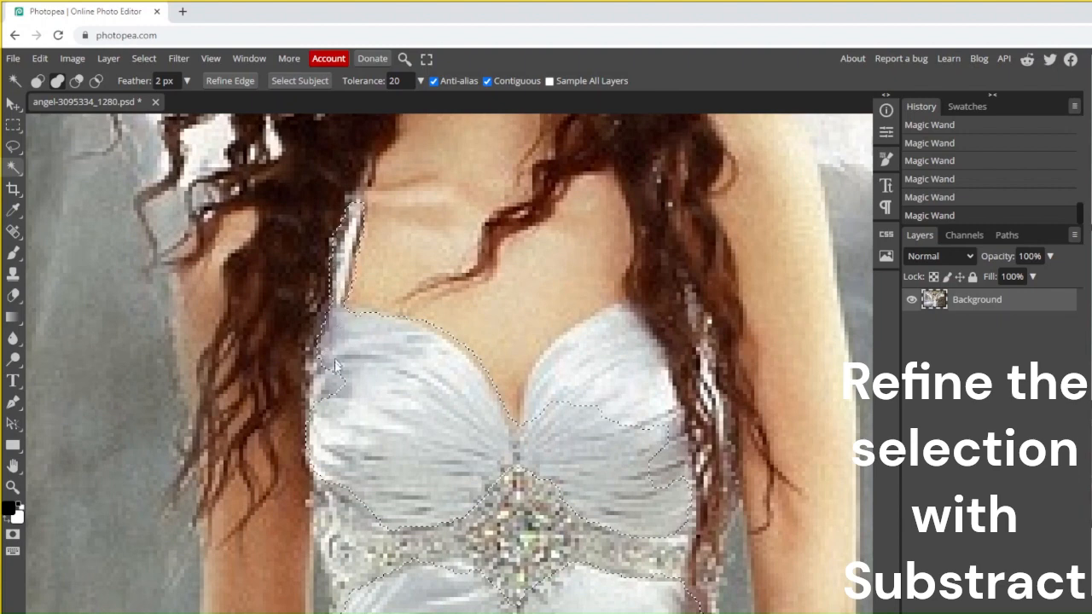
{"action": "left_click", "coordinate": [601, 371]}
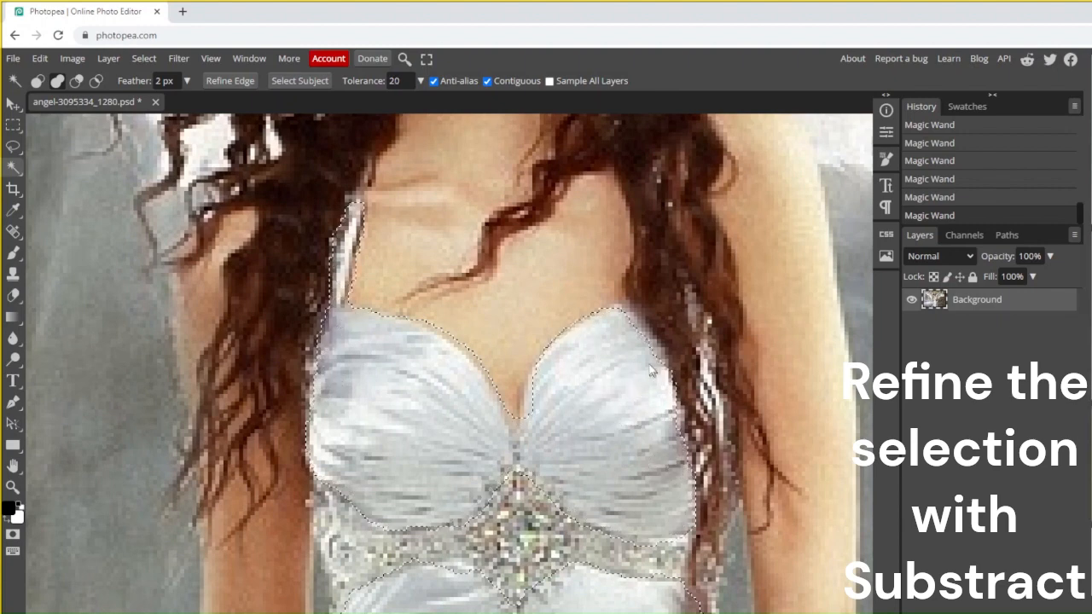
{"action": "scroll", "coordinate": [508, 425], "scroll_direction": "down", "scroll_amount": 3}
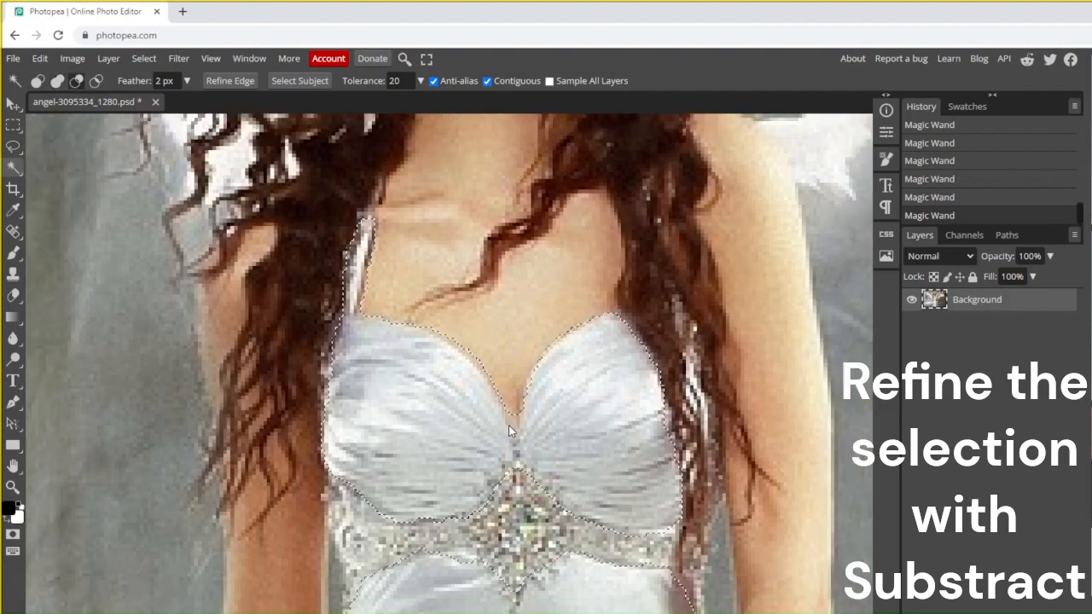
{"action": "scroll", "coordinate": [504, 417], "scroll_direction": "down", "scroll_amount": 3}
Step: Add the white strap showing through the hair beside the right cup to the dress selection
{"action": "scroll", "coordinate": [605, 422], "scroll_direction": "up", "scroll_amount": 5}
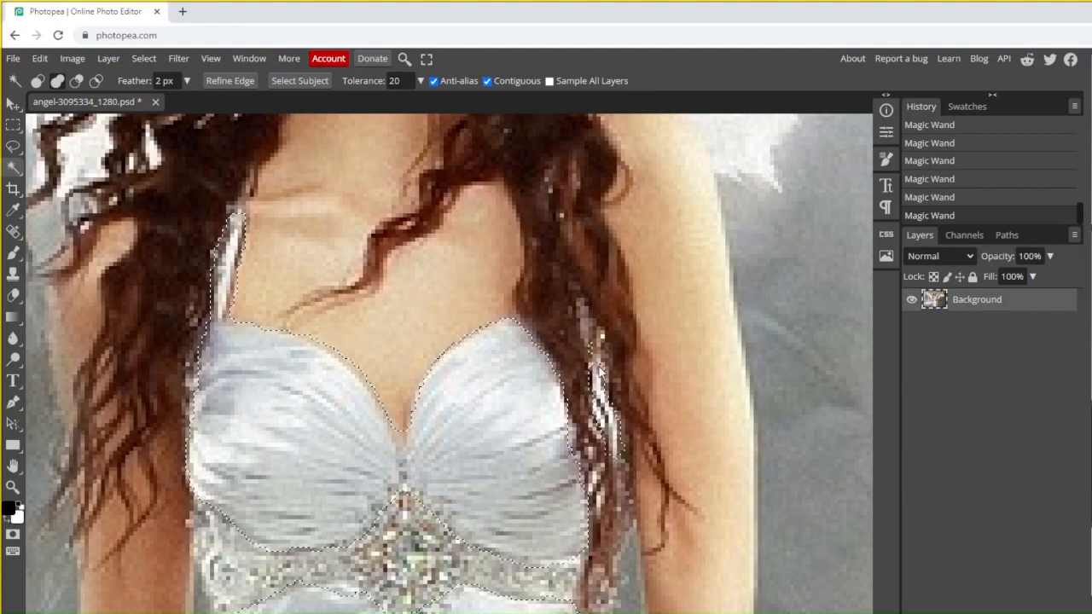
{"action": "left_click", "coordinate": [601, 403]}
{"action": "scroll", "coordinate": [558, 446], "scroll_direction": "down", "scroll_amount": 6}
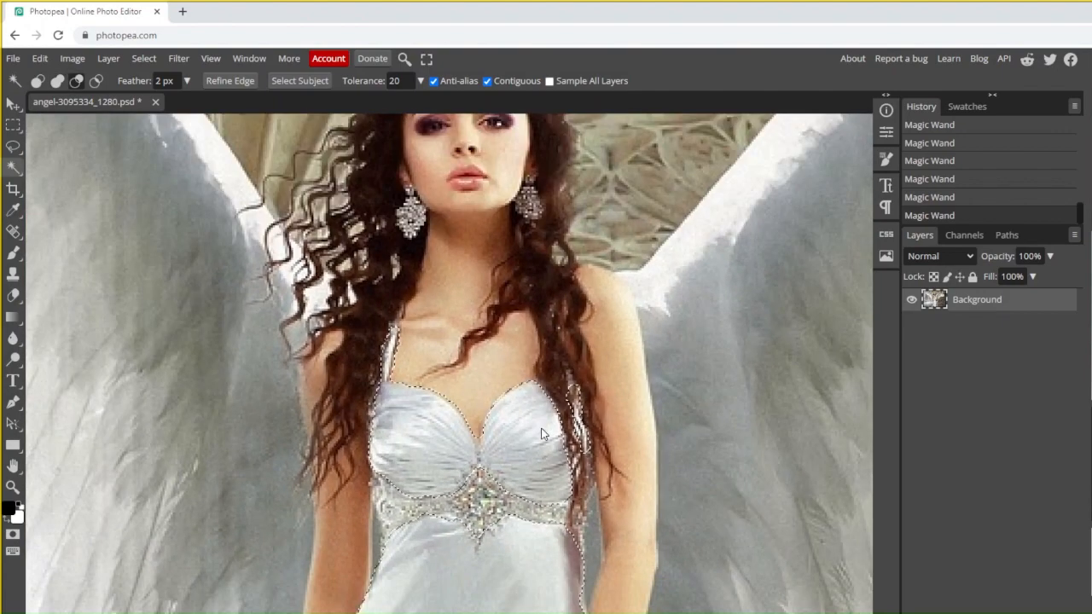
{"action": "scroll", "coordinate": [530, 421], "scroll_direction": "down", "scroll_amount": 4}
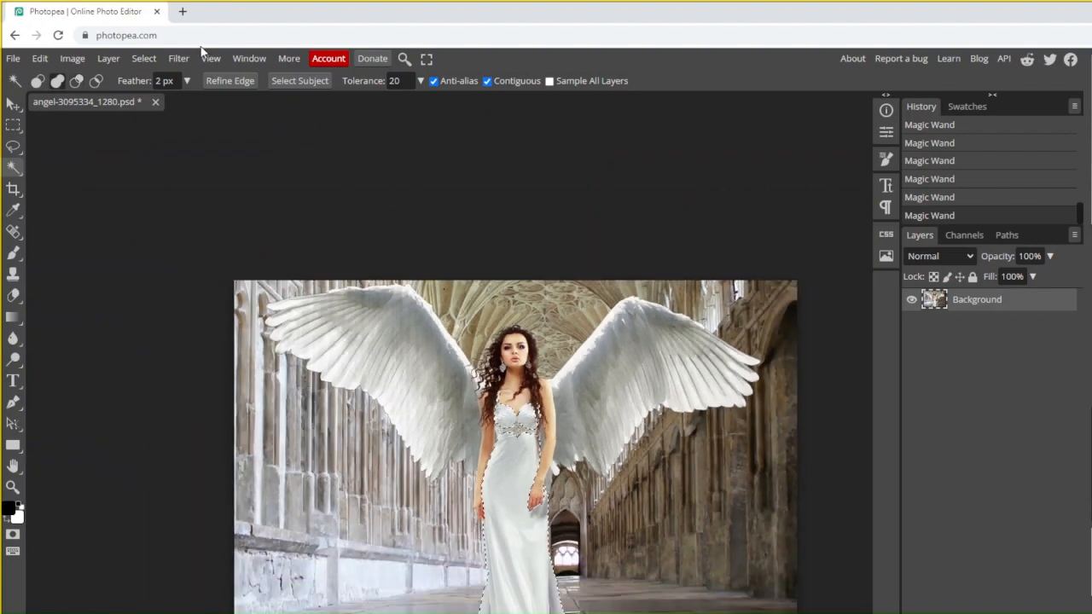
Step: Create a Color Fill layer in red f32c2c from the dress selection
{"action": "left_click", "coordinate": [209, 58]}
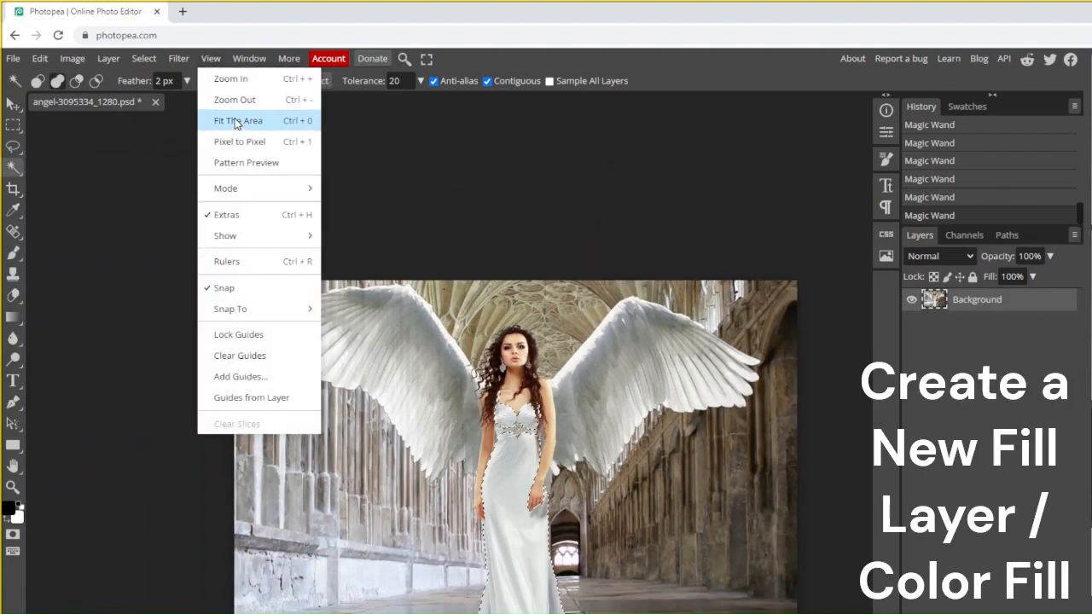
{"action": "left_click", "coordinate": [232, 120]}
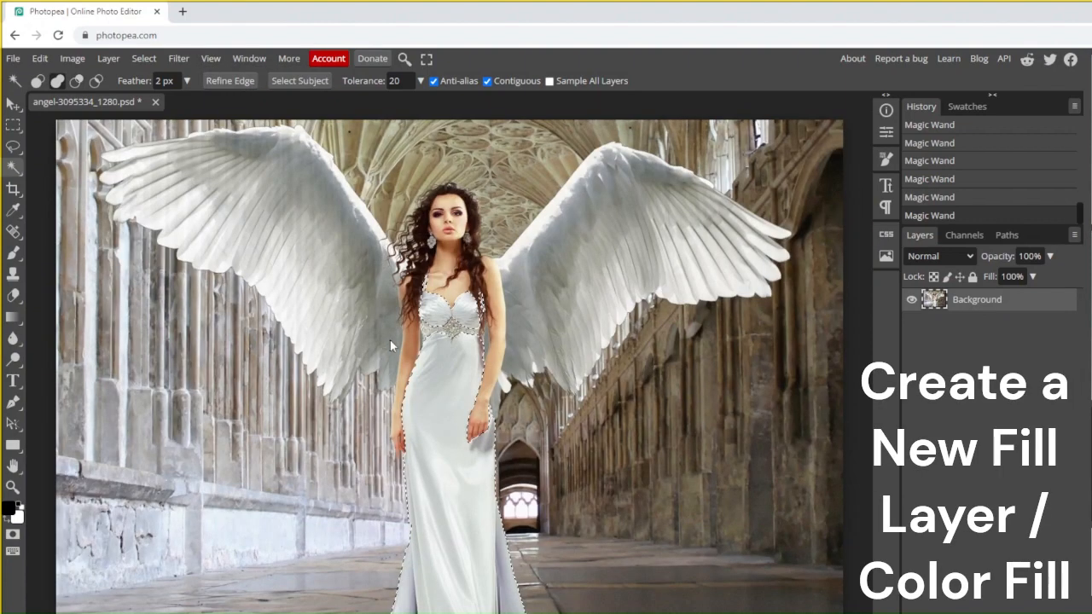
{"action": "left_click", "coordinate": [119, 59]}
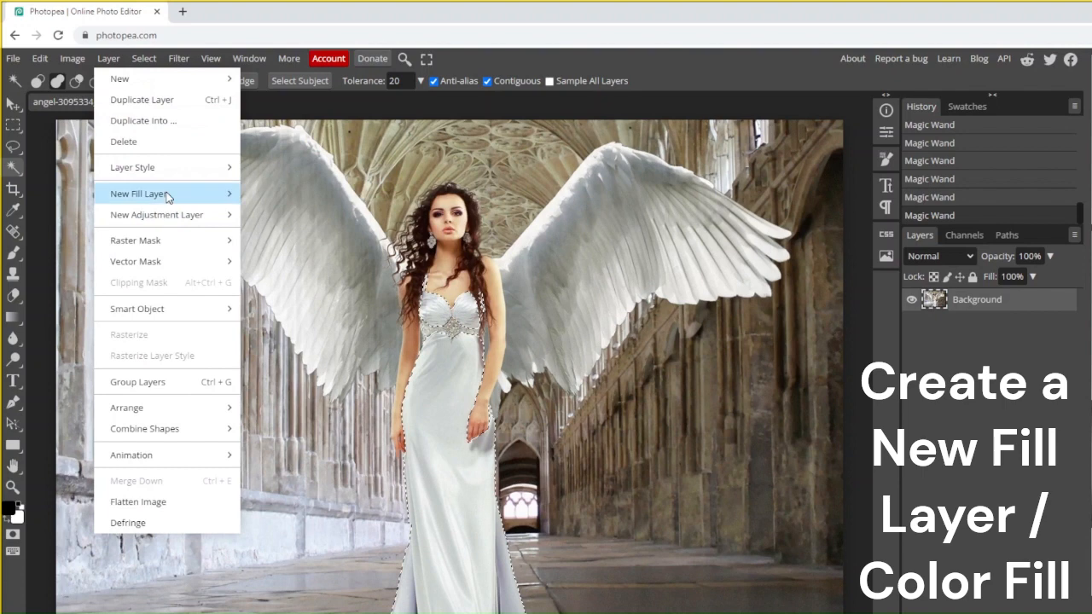
{"action": "mouse_move", "coordinate": [171, 195]}
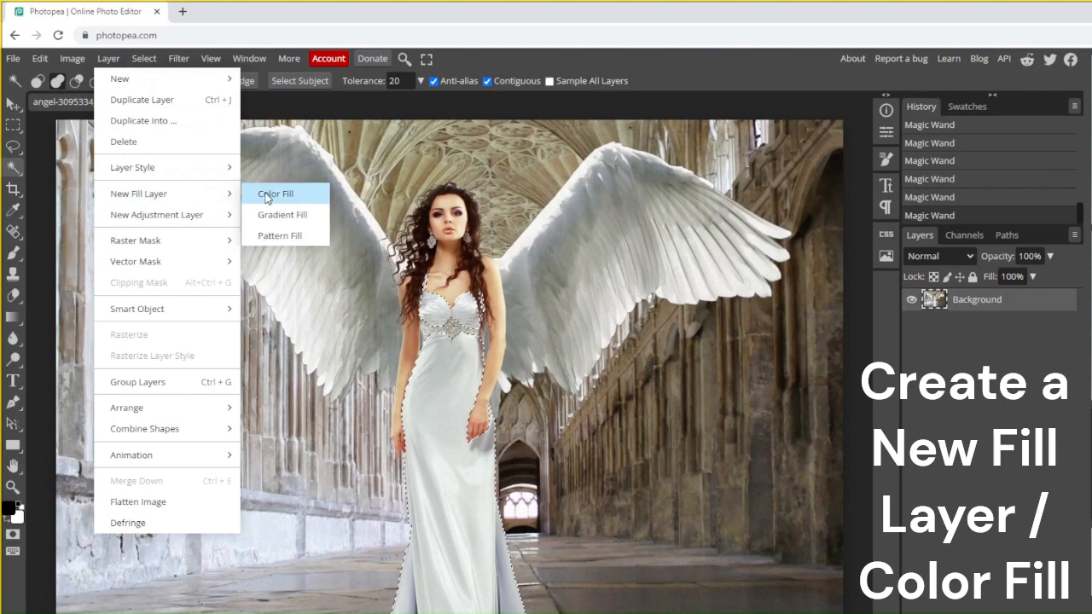
{"action": "left_click", "coordinate": [266, 197]}
{"action": "left_click", "coordinate": [243, 187]}
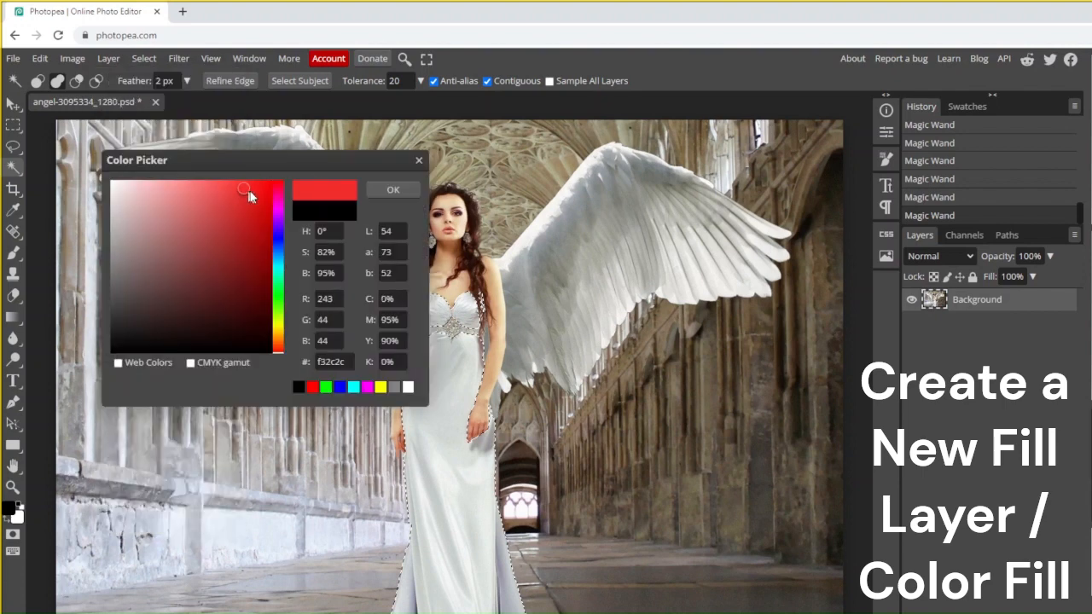
{"action": "left_click", "coordinate": [388, 188]}
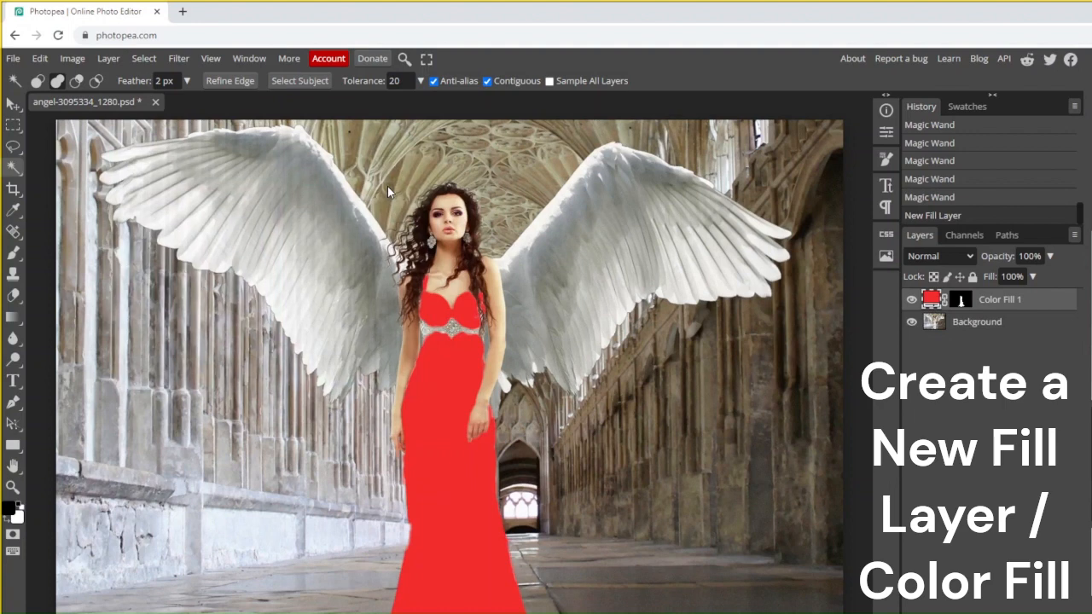
Step: Hide the red Color Fill layer and select the pale feathers of the left wing on the Background layer with the Magic Wand
{"action": "left_click", "coordinate": [911, 300]}
{"action": "left_click", "coordinate": [929, 322]}
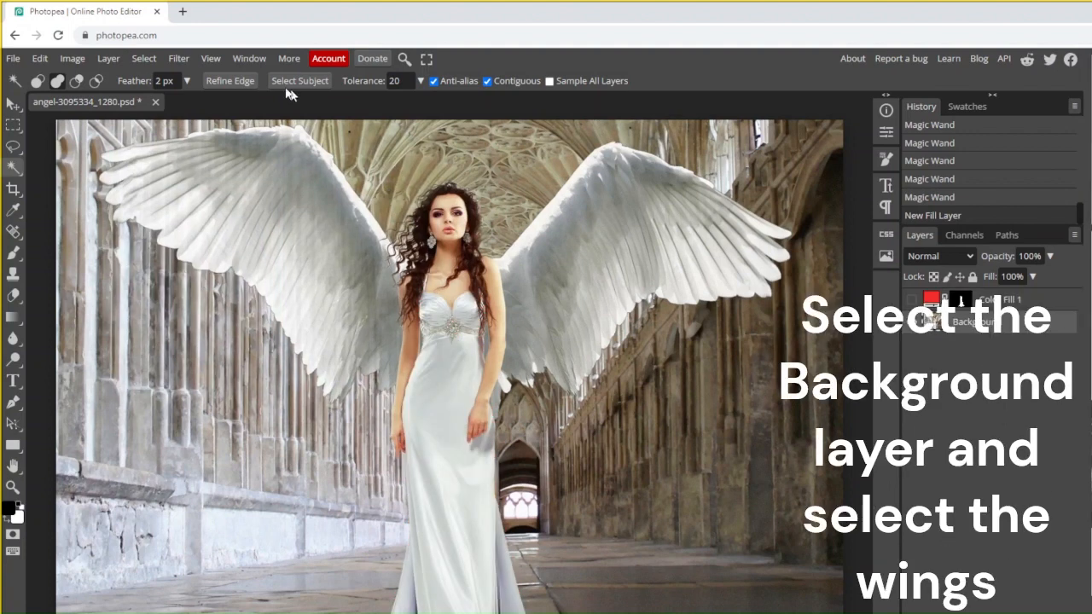
{"action": "left_click", "coordinate": [152, 59]}
{"action": "left_click", "coordinate": [15, 169]}
{"action": "left_click", "coordinate": [64, 169]}
{"action": "left_click", "coordinate": [182, 180]}
{"action": "left_click", "coordinate": [237, 171]}
{"action": "left_click", "coordinate": [202, 174]}
{"action": "left_click", "coordinate": [198, 205]}
{"action": "left_click", "coordinate": [179, 201]}
{"action": "left_click", "coordinate": [154, 176]}
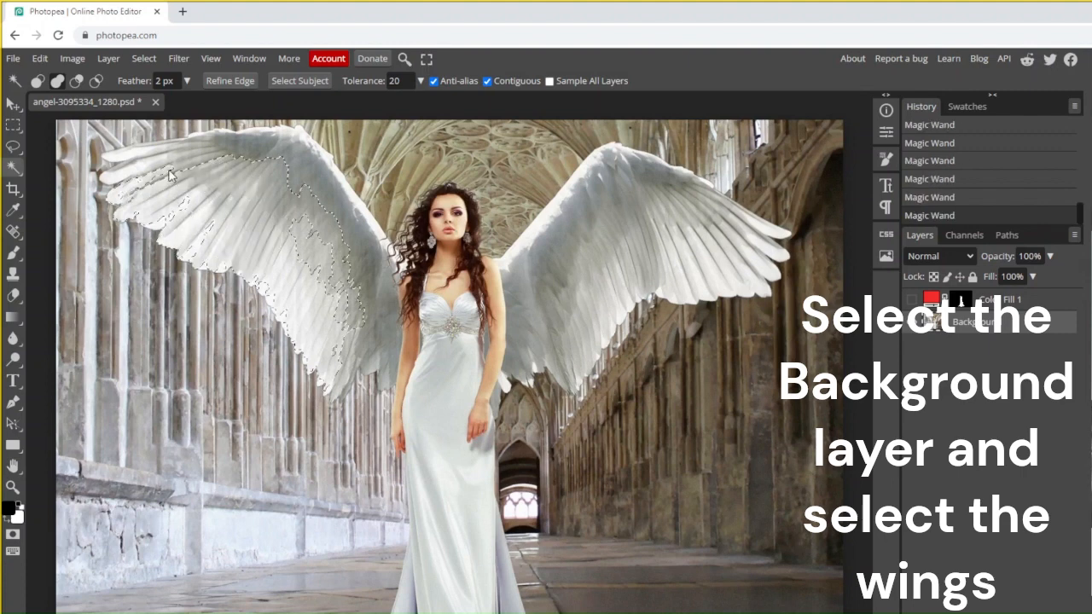
Step: Add the left wing's upper edge, inner grey feathers and remaining gaps to the selection
{"action": "left_click", "coordinate": [275, 151]}
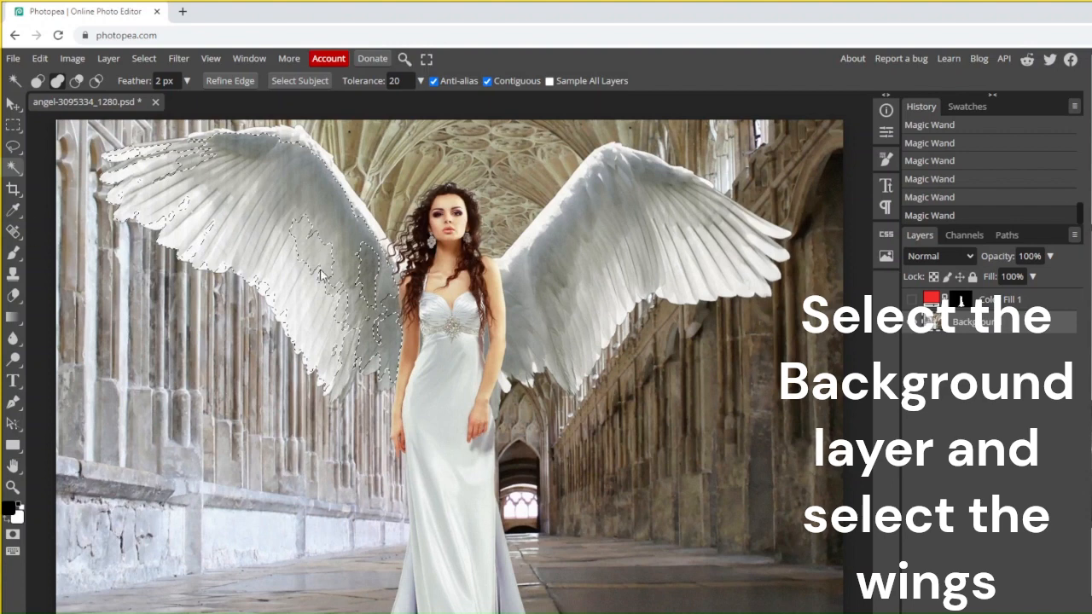
{"action": "left_click", "coordinate": [384, 318]}
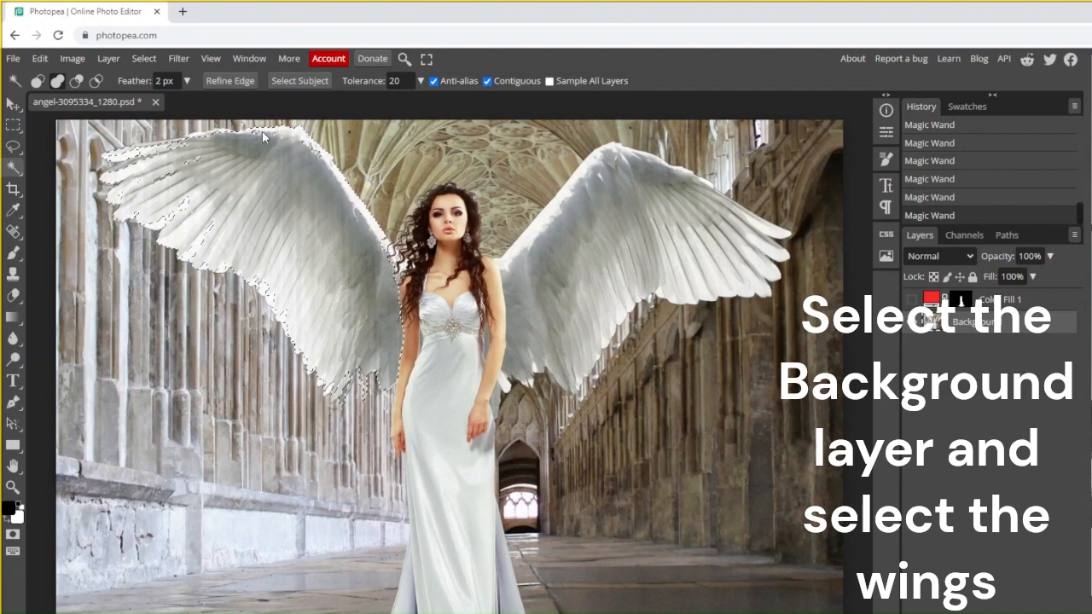
{"action": "left_click", "coordinate": [322, 155]}
{"action": "left_click", "coordinate": [195, 140]}
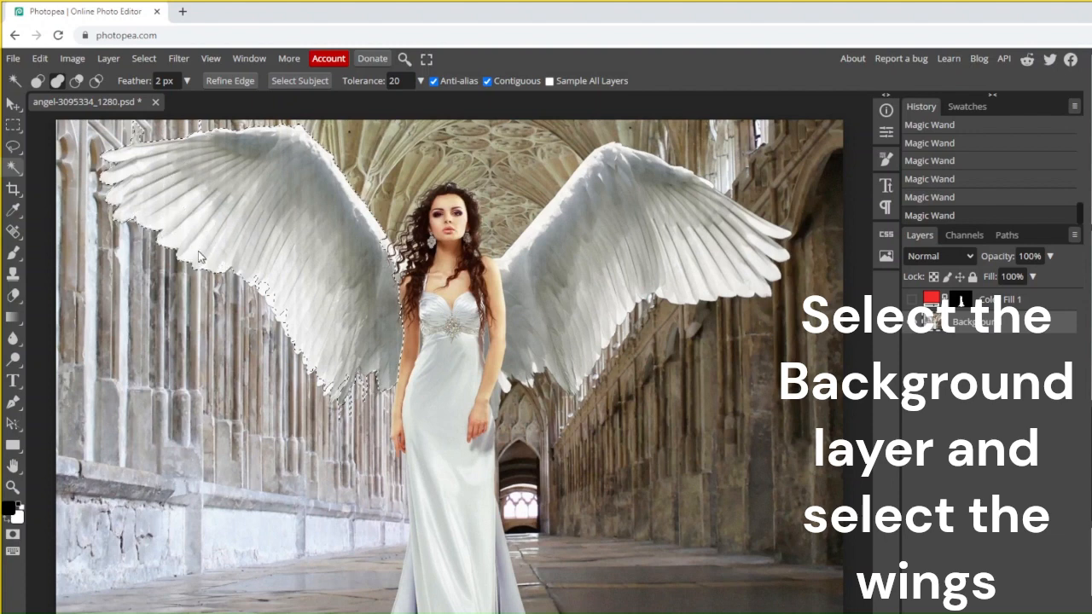
Step: Add the right wing to the selection, including the small feathers beside the forearm and the sliver between arm and dress
{"action": "left_click", "coordinate": [691, 248]}
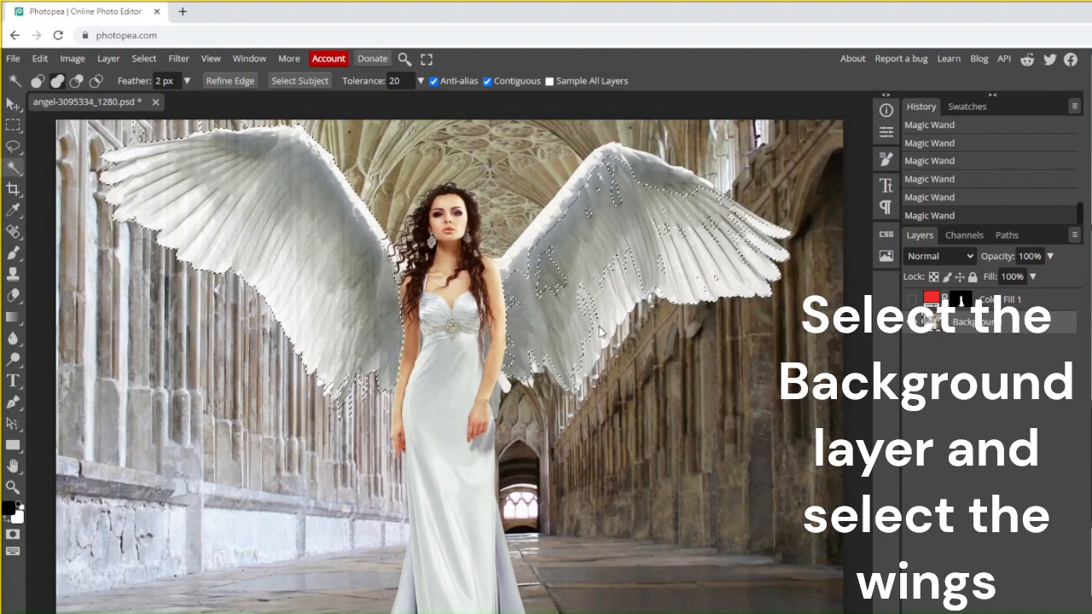
{"action": "left_click", "coordinate": [515, 270]}
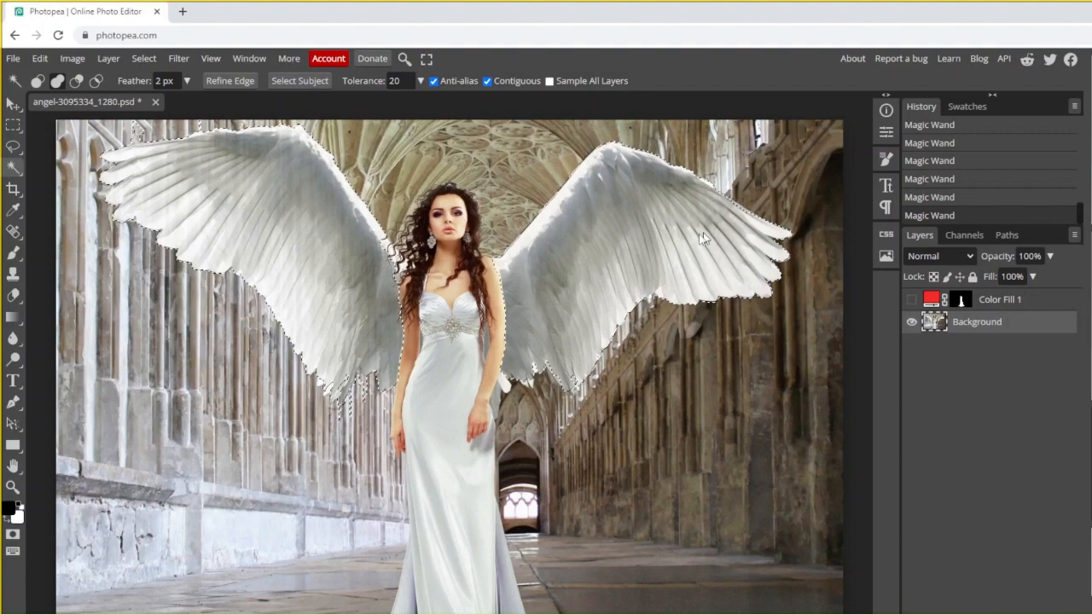
{"action": "scroll", "coordinate": [592, 358], "scroll_direction": "up", "scroll_amount": 5}
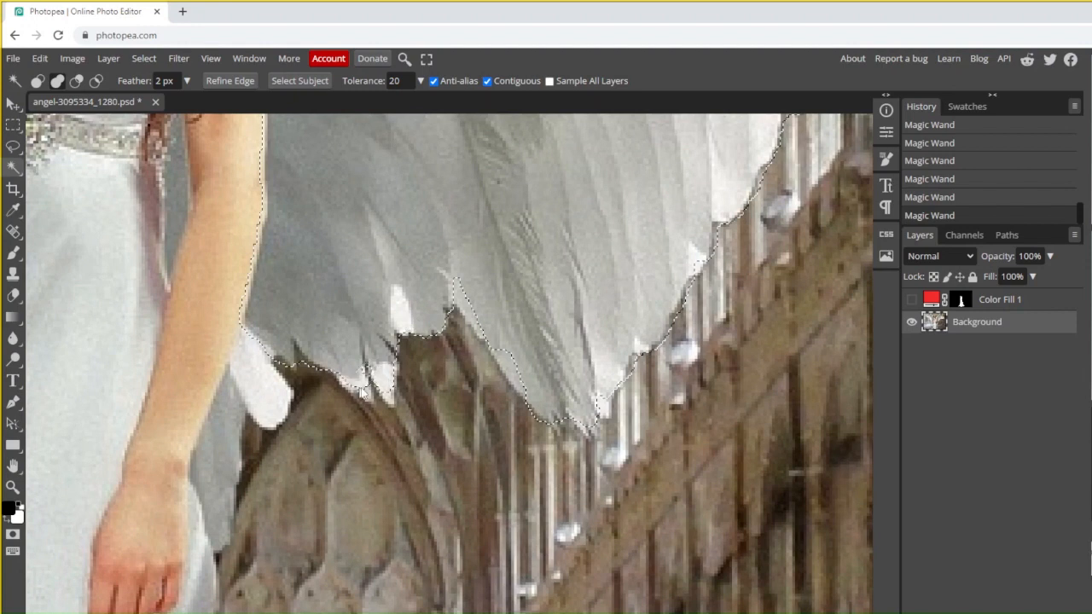
{"action": "left_click", "coordinate": [244, 379]}
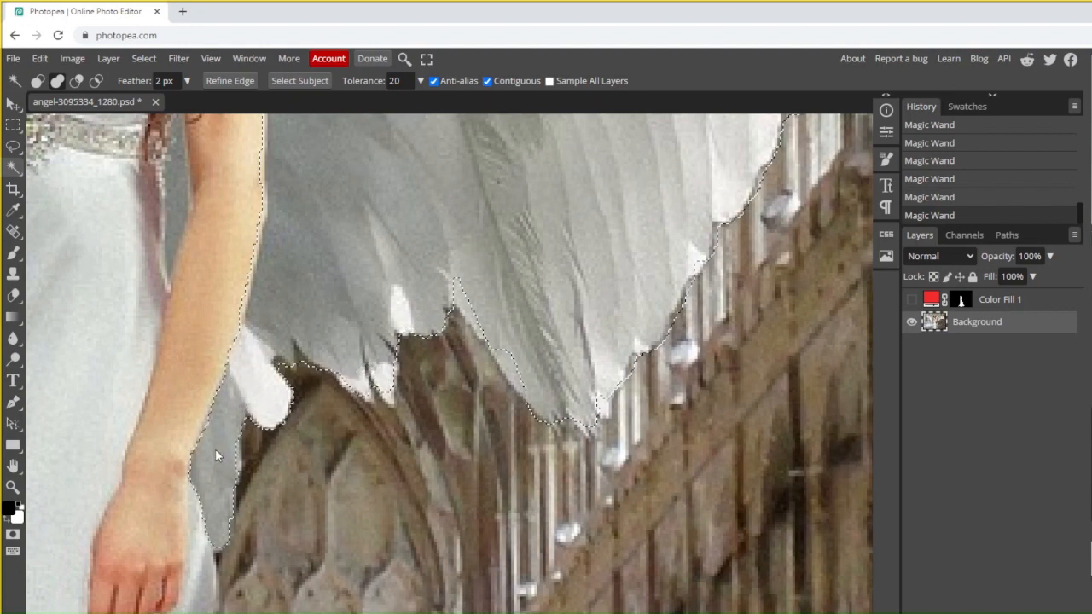
{"action": "left_click", "coordinate": [229, 422]}
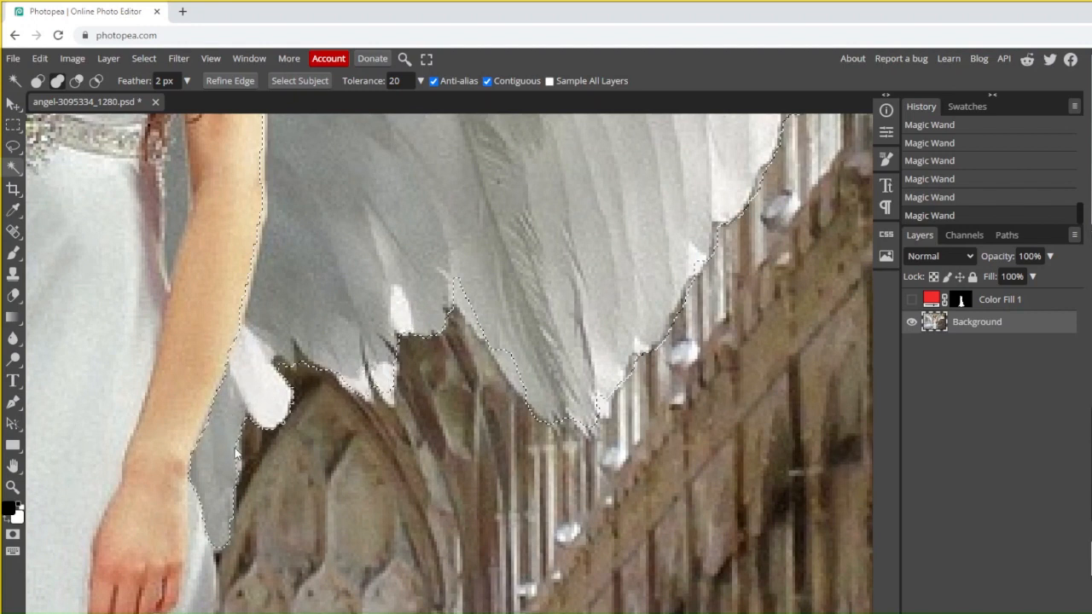
{"action": "left_click", "coordinate": [174, 185]}
{"action": "scroll", "coordinate": [174, 184], "scroll_direction": "up", "scroll_amount": 2}
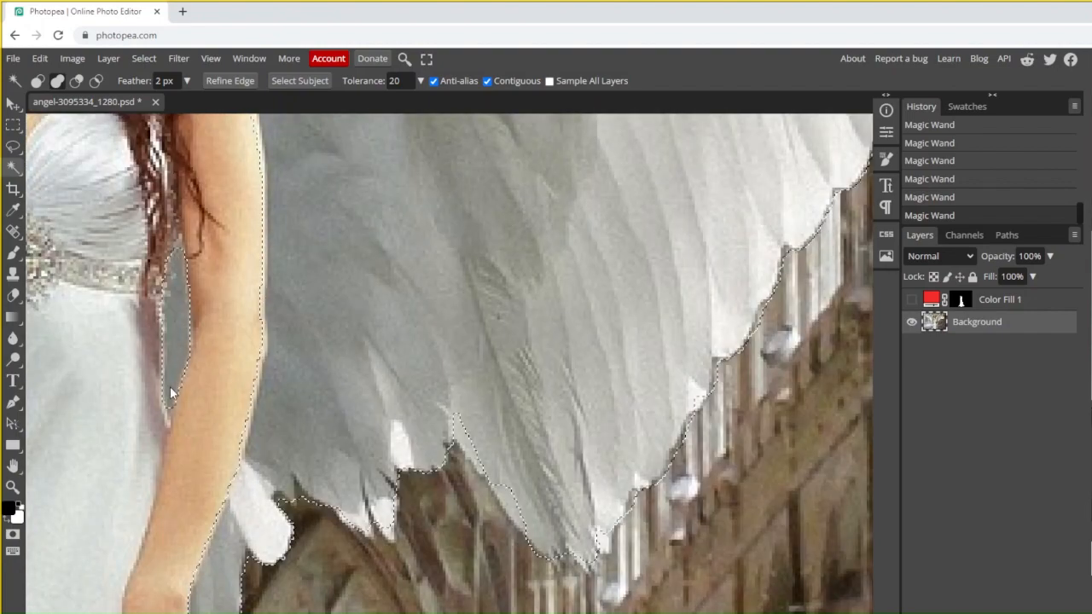
Step: Subtract the overlap on the woman's shoulder from the right wing's selection
{"action": "scroll", "coordinate": [310, 377], "scroll_direction": "down", "scroll_amount": 5}
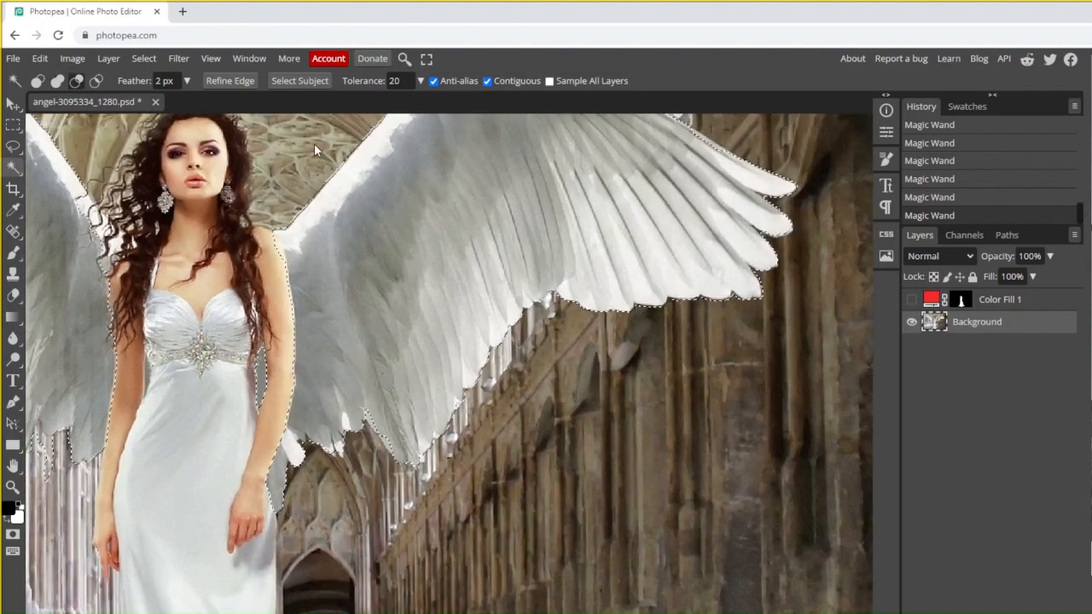
{"action": "scroll", "coordinate": [314, 149], "scroll_direction": "up", "scroll_amount": 3}
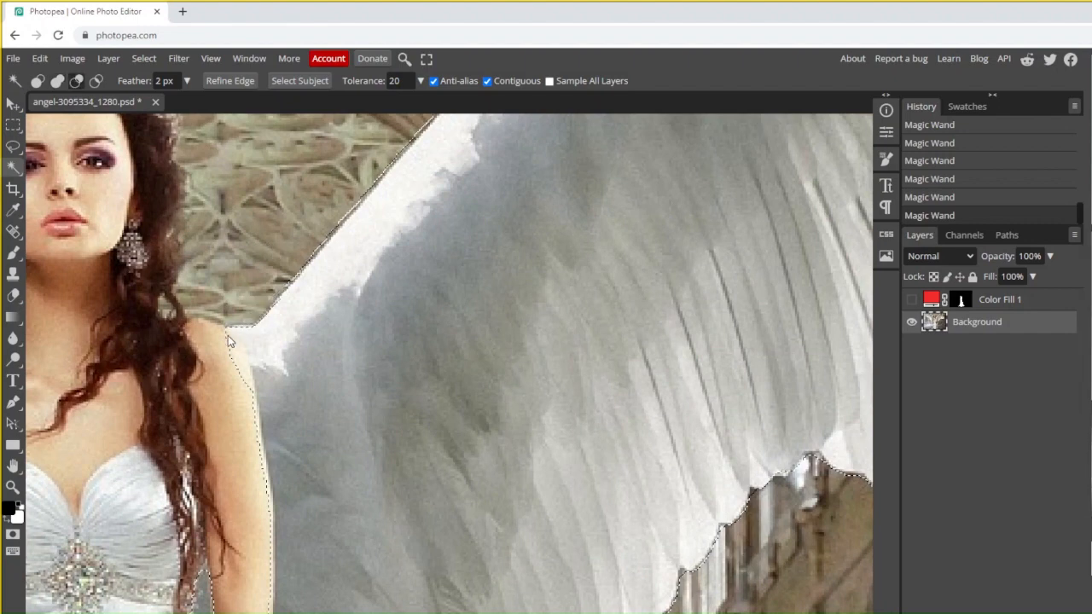
{"action": "scroll", "coordinate": [262, 391], "scroll_direction": "down", "scroll_amount": 4}
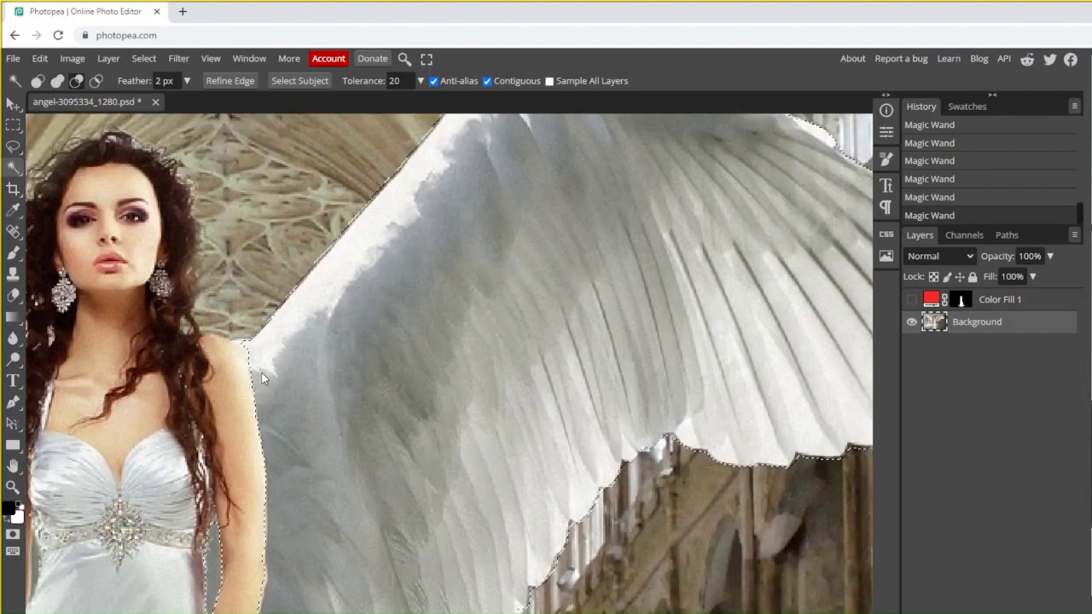
{"action": "scroll", "coordinate": [517, 351], "scroll_direction": "down", "scroll_amount": 4}
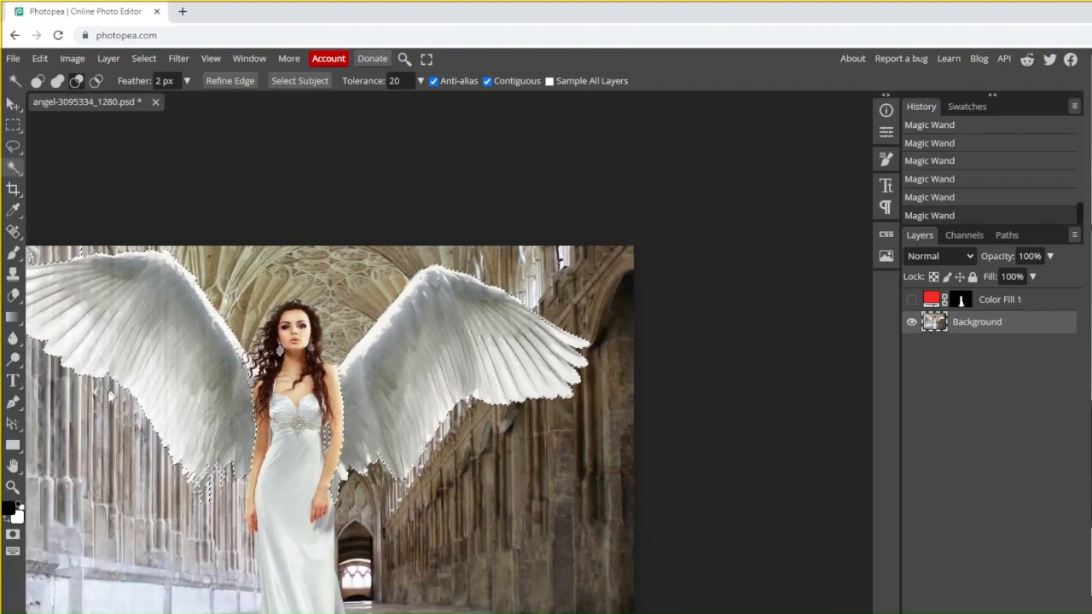
Step: Subtract the stray wall patches above the left wing from the selection and add back the feather edge removed with them
{"action": "scroll", "coordinate": [116, 376], "scroll_direction": "up", "scroll_amount": 3}
{"action": "scroll", "coordinate": [264, 548], "scroll_direction": "up", "scroll_amount": 3}
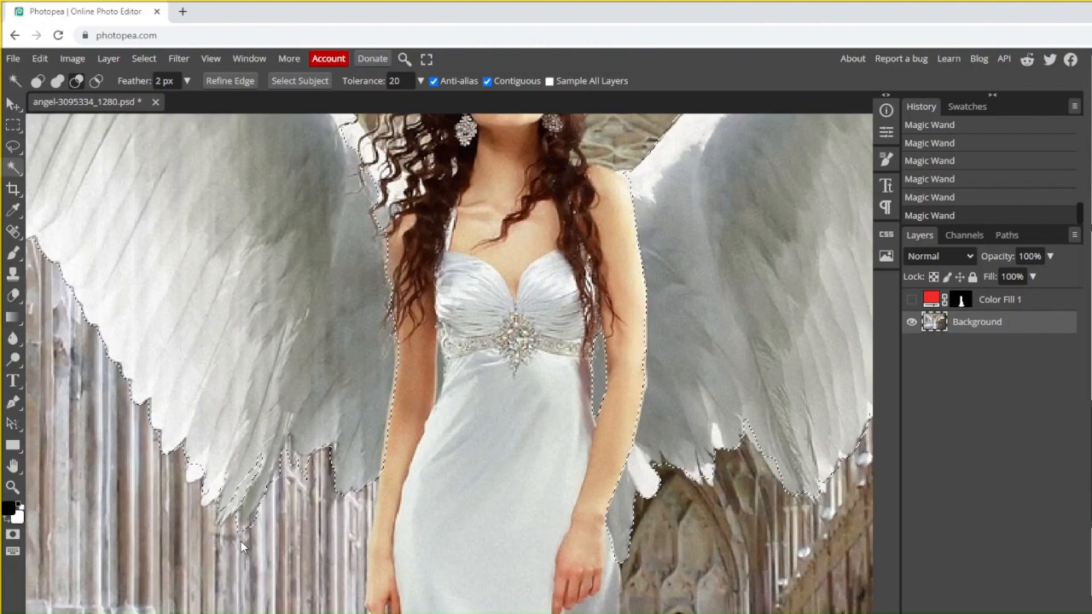
{"action": "scroll", "coordinate": [291, 505], "scroll_direction": "down", "scroll_amount": 2}
{"action": "key", "text": "shift"}
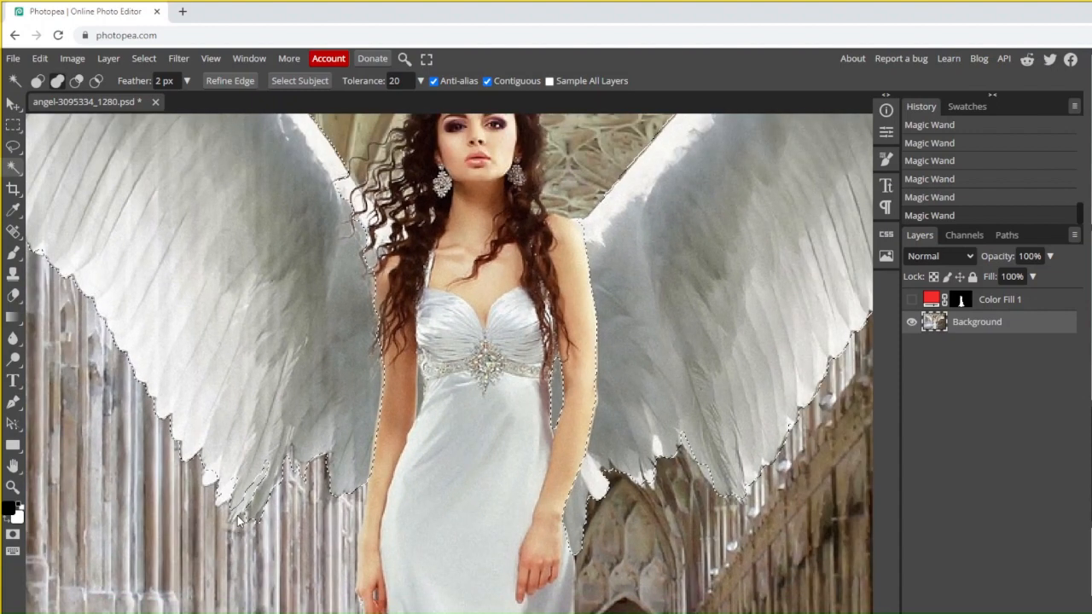
{"action": "scroll", "coordinate": [341, 504], "scroll_direction": "down", "scroll_amount": 1}
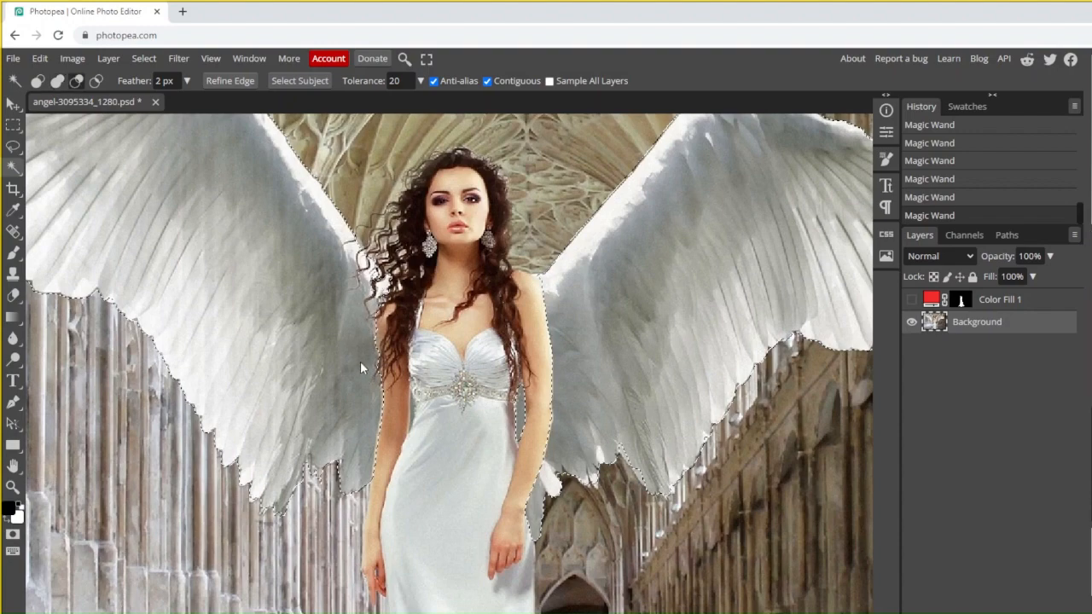
{"action": "scroll", "coordinate": [359, 371], "scroll_direction": "down", "scroll_amount": 1}
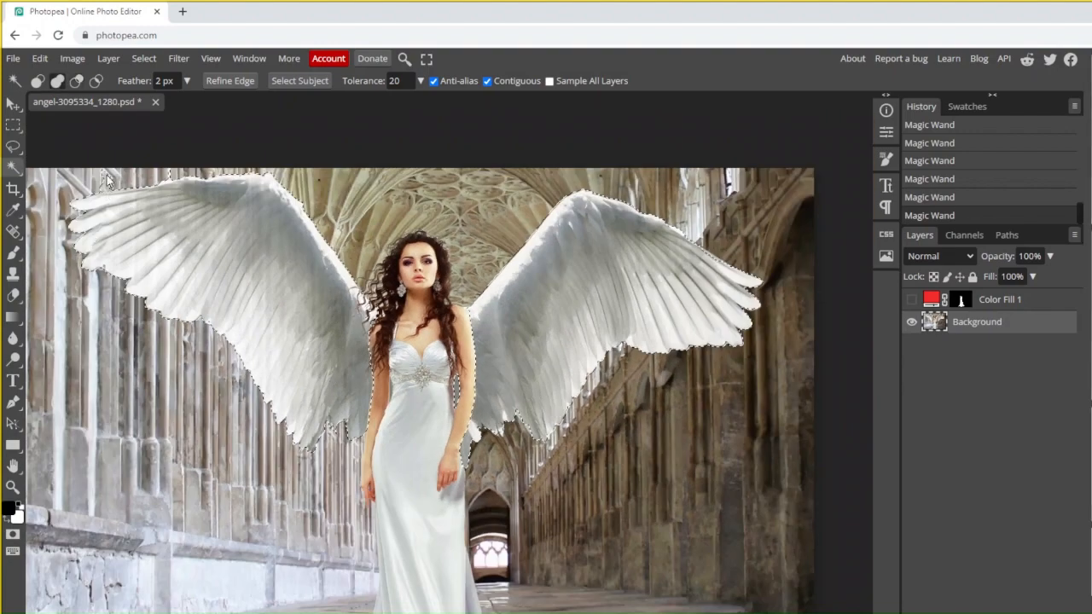
{"action": "scroll", "coordinate": [105, 183], "scroll_direction": "up", "scroll_amount": 2}
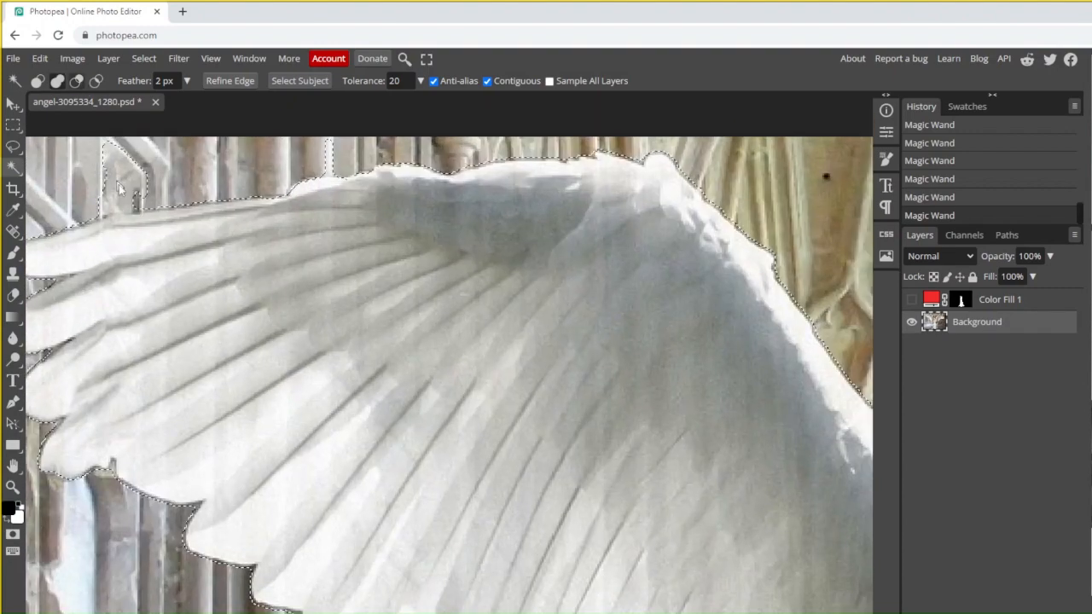
{"action": "left_click", "coordinate": [111, 148]}
{"action": "left_click", "coordinate": [135, 167]}
{"action": "left_click", "coordinate": [142, 191]}
{"action": "left_click", "coordinate": [319, 158]}
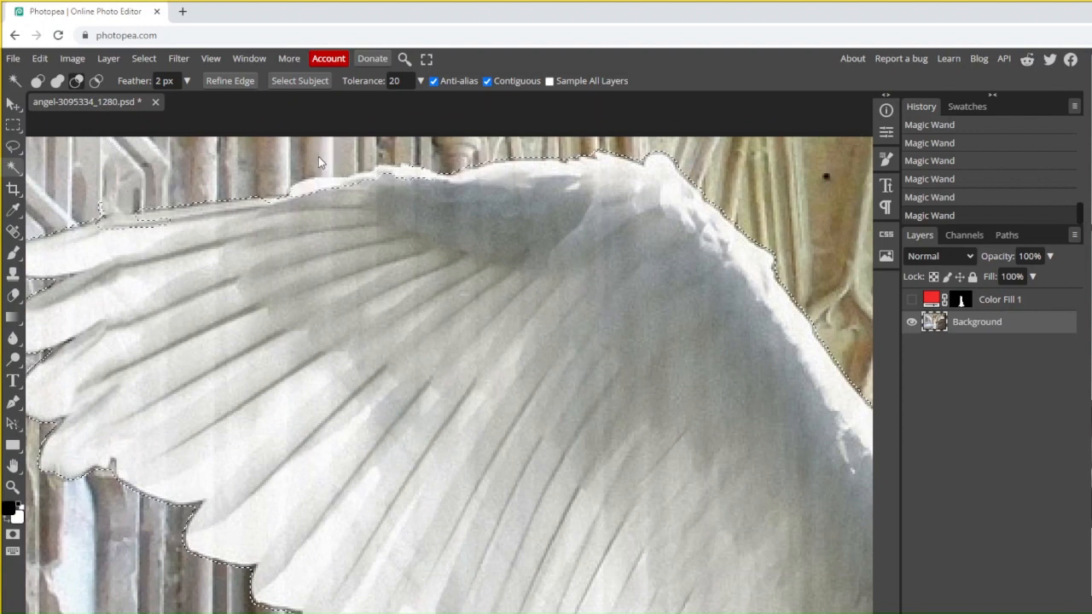
{"action": "left_click", "coordinate": [60, 82]}
{"action": "left_click", "coordinate": [117, 224]}
Step: Lower the Magic Wand tolerance to 10 and subtract the remaining wall slivers above the left wing from the selection
{"action": "left_click", "coordinate": [77, 83]}
{"action": "left_click_drag", "start_coordinate": [393, 81], "coordinate": [443, 89]}
{"action": "type", "text": "120"}
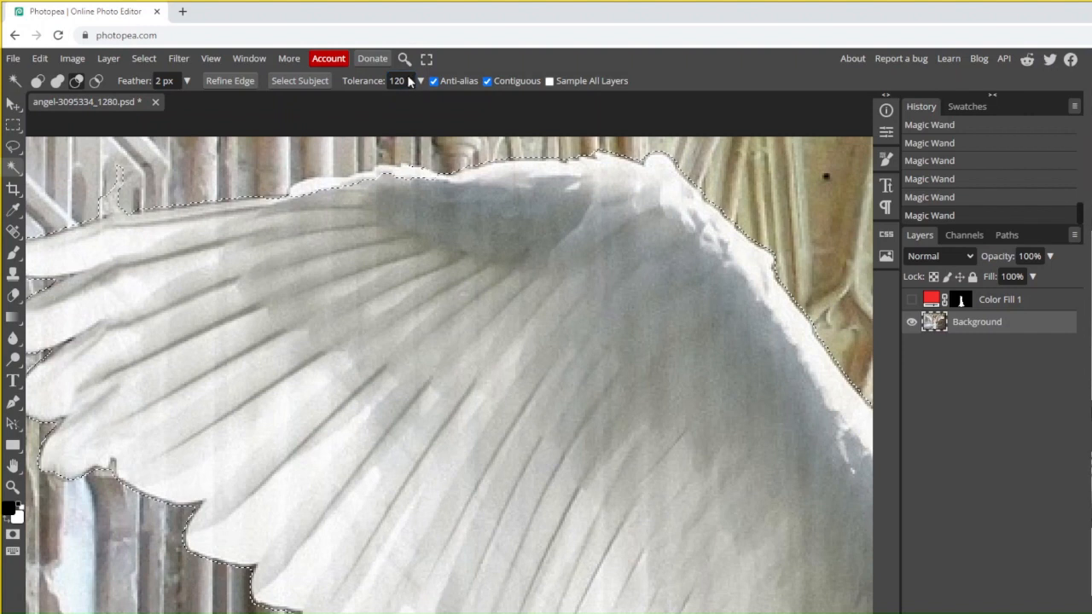
{"action": "key", "text": "BackSpace"}
{"action": "key", "text": "BackSpace"}
{"action": "type", "text": "0"}
{"action": "left_click", "coordinate": [105, 202]}
{"action": "left_click", "coordinate": [120, 181]}
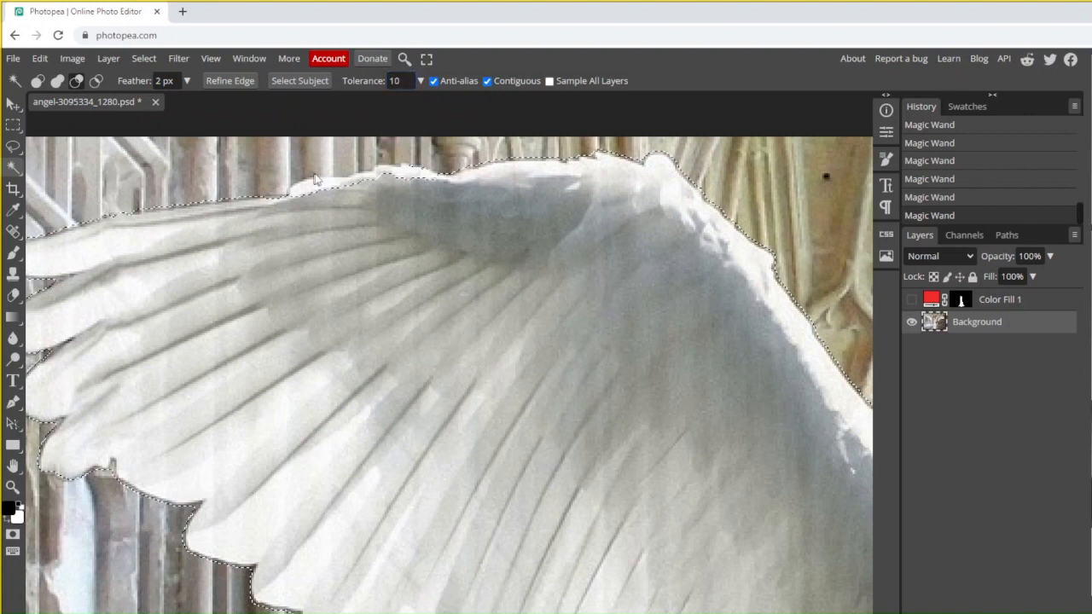
Step: Add the white feathers along the left wing's upper edge to the selection and subtract the spill onto the wall
{"action": "left_click", "coordinate": [57, 80]}
{"action": "left_click", "coordinate": [400, 172]}
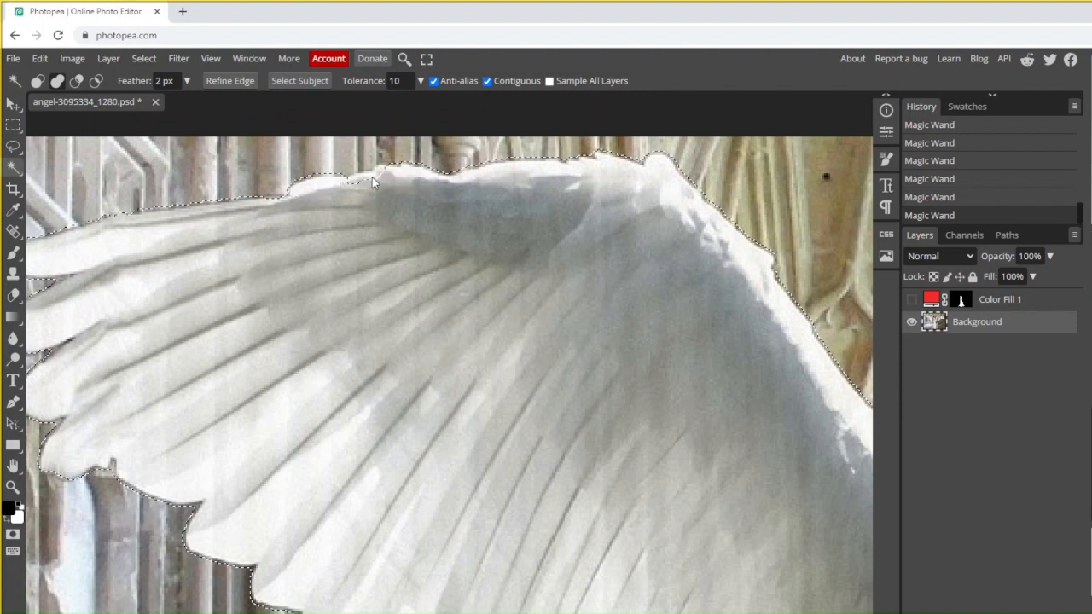
{"action": "left_click", "coordinate": [77, 81]}
{"action": "left_click", "coordinate": [342, 167]}
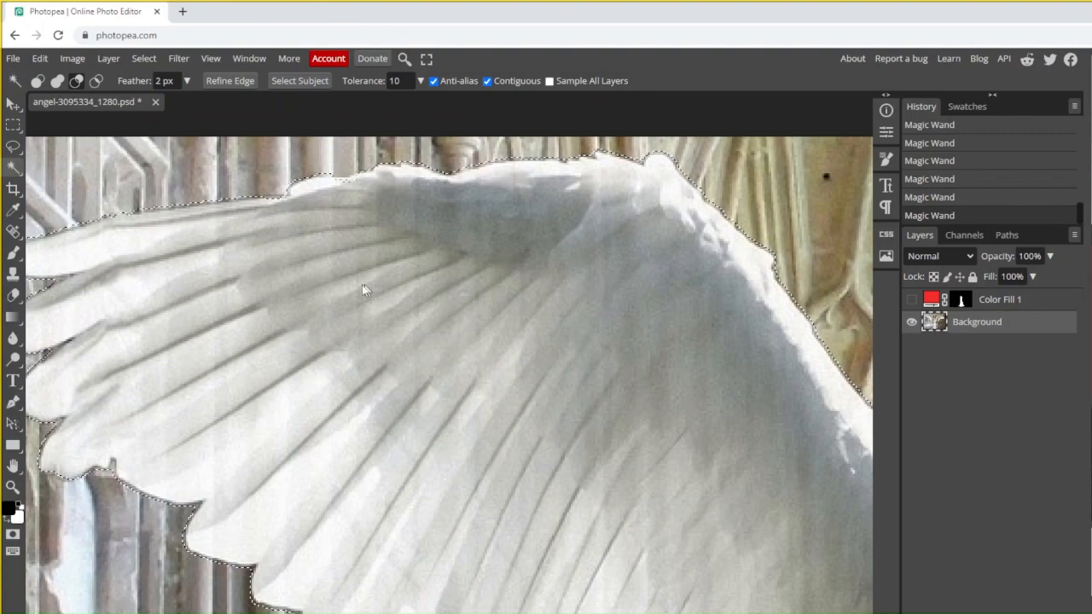
Step: Add the grey gap between the arm beside the left wing and the dress to the selection, and subtract the overlap along the arm's outer edge
{"action": "scroll", "coordinate": [365, 288], "scroll_direction": "down", "scroll_amount": 4}
{"action": "scroll", "coordinate": [621, 512], "scroll_direction": "up", "scroll_amount": 4}
{"action": "scroll", "coordinate": [621, 512], "scroll_direction": "up", "scroll_amount": 2}
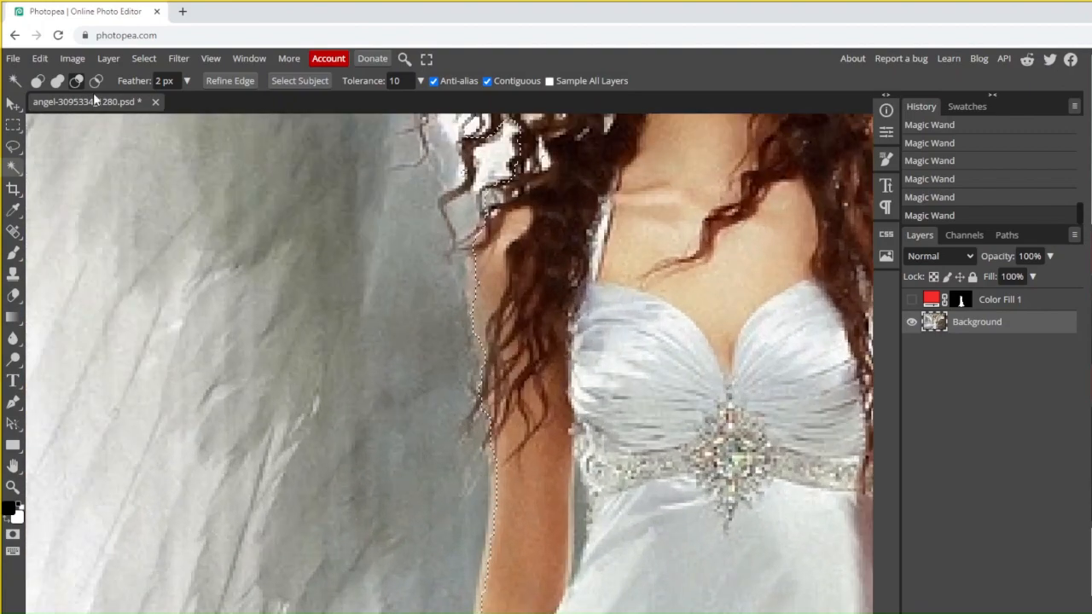
{"action": "scroll", "coordinate": [563, 501], "scroll_direction": "up", "scroll_amount": 6}
{"action": "left_click", "coordinate": [563, 501]}
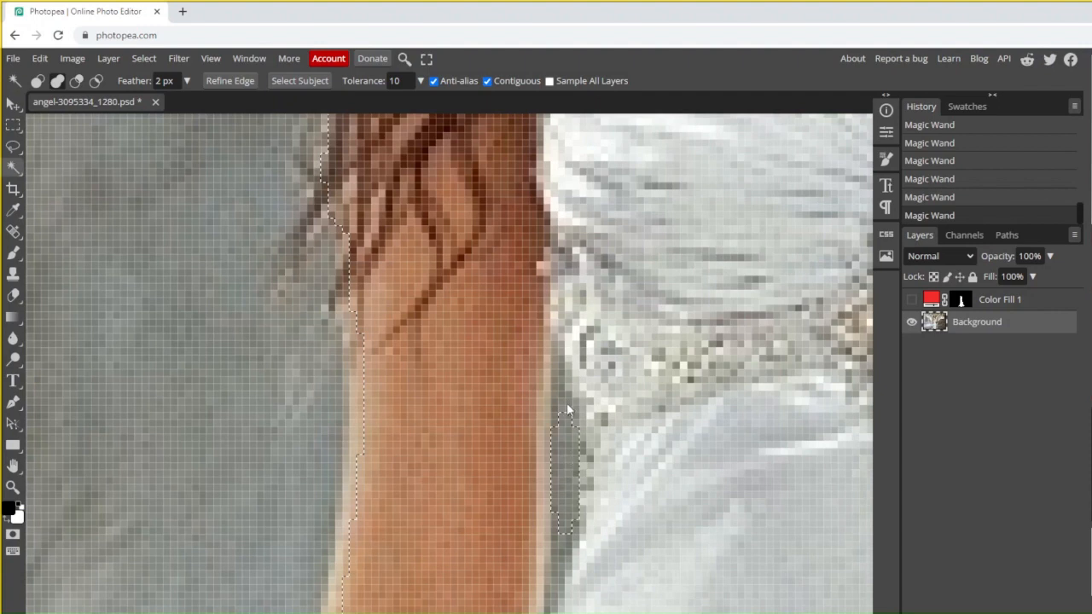
{"action": "left_click", "coordinate": [555, 593]}
{"action": "left_click", "coordinate": [76, 81]}
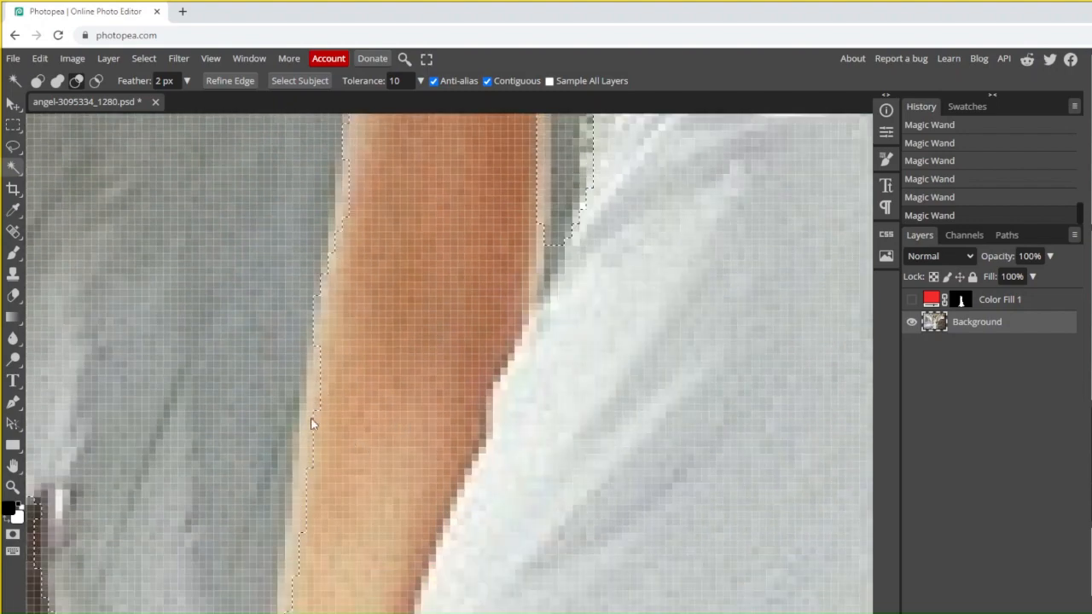
{"action": "left_click_drag", "start_coordinate": [305, 529], "coordinate": [384, 552]}
{"action": "scroll", "coordinate": [357, 409], "scroll_direction": "down", "scroll_amount": 8}
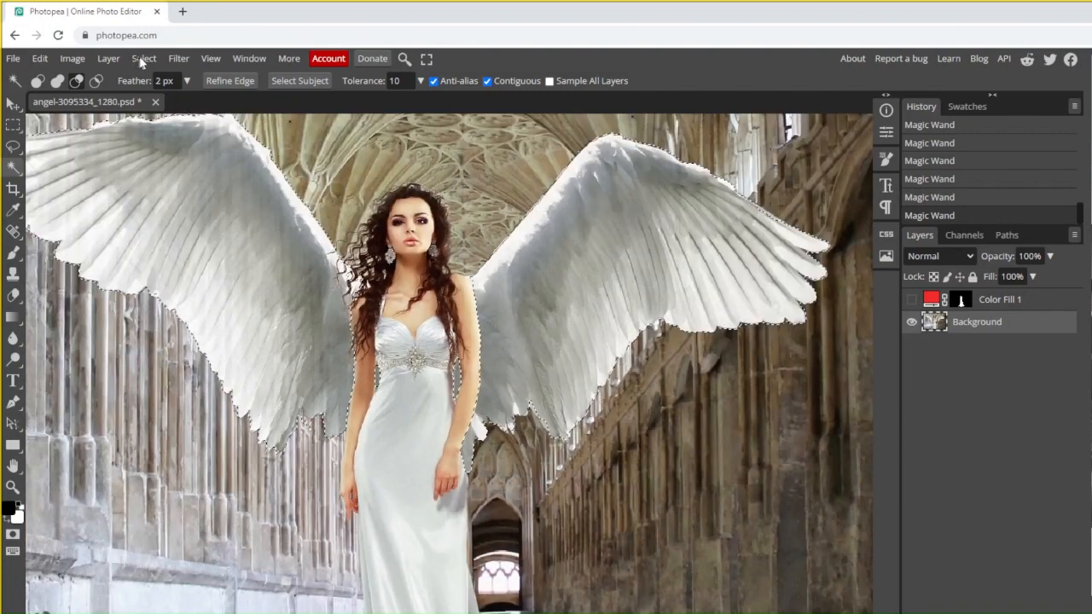
Step: Create a Color Fill layer from the wings' selection with the red f00d0d
{"action": "left_click", "coordinate": [210, 58]}
{"action": "left_click", "coordinate": [253, 120]}
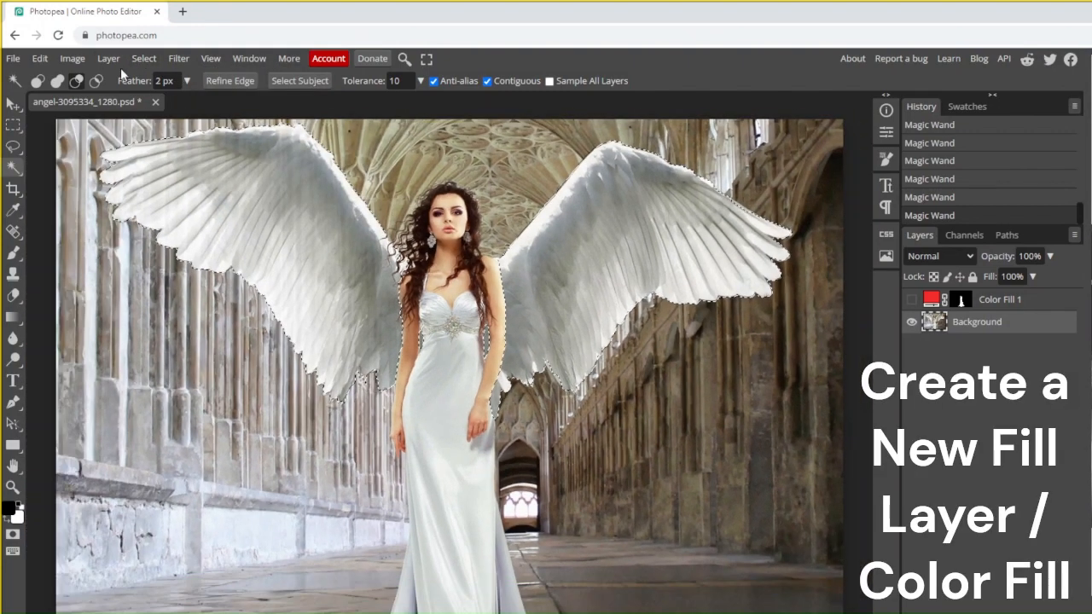
{"action": "left_click", "coordinate": [114, 60]}
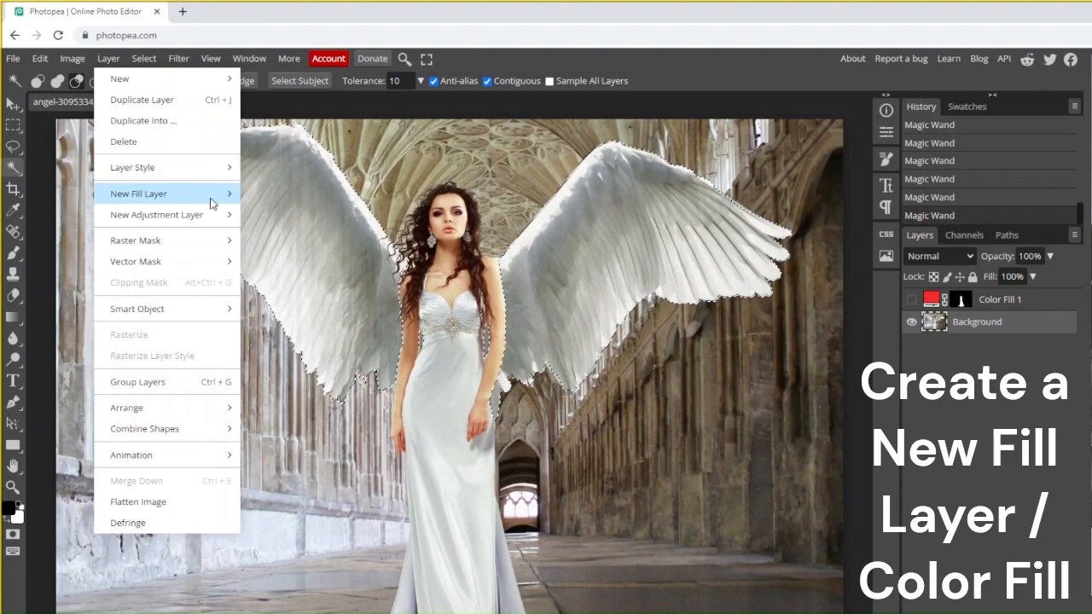
{"action": "mouse_move", "coordinate": [213, 194]}
{"action": "left_click", "coordinate": [260, 194]}
{"action": "left_click", "coordinate": [263, 189]}
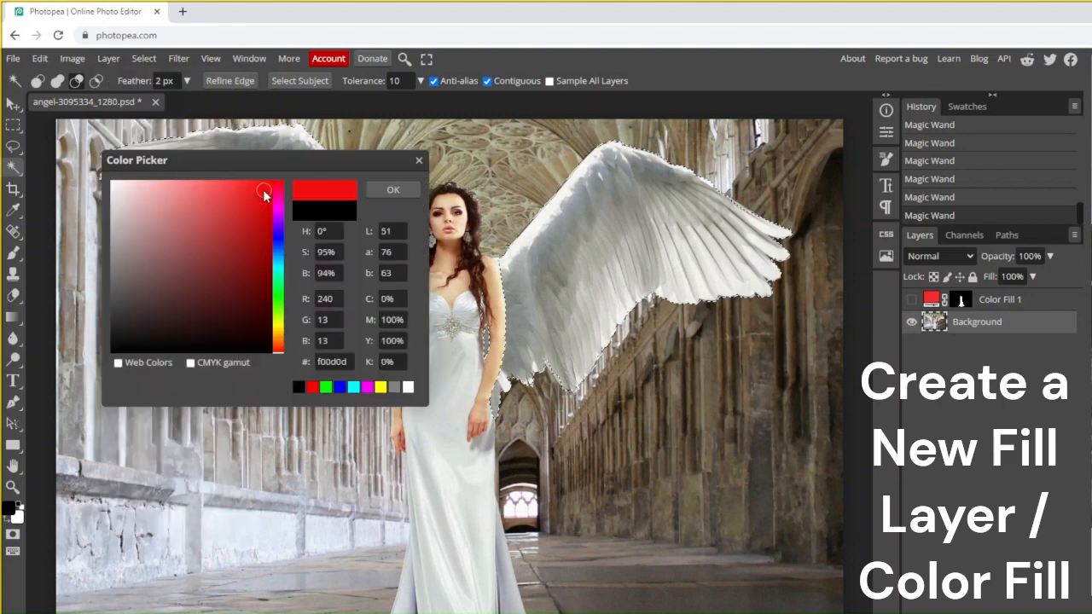
{"action": "left_click", "coordinate": [401, 196]}
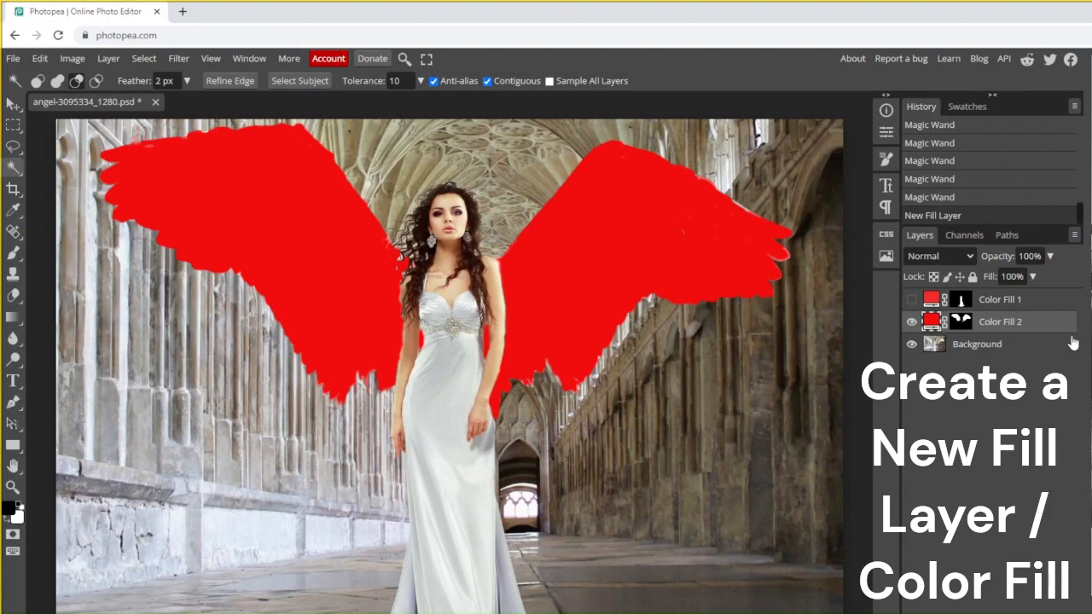
Step: Set the wings' Color Fill 2 layer to the Multiply blend mode and show the dress's Color Fill 1 layer
{"action": "left_click", "coordinate": [962, 256]}
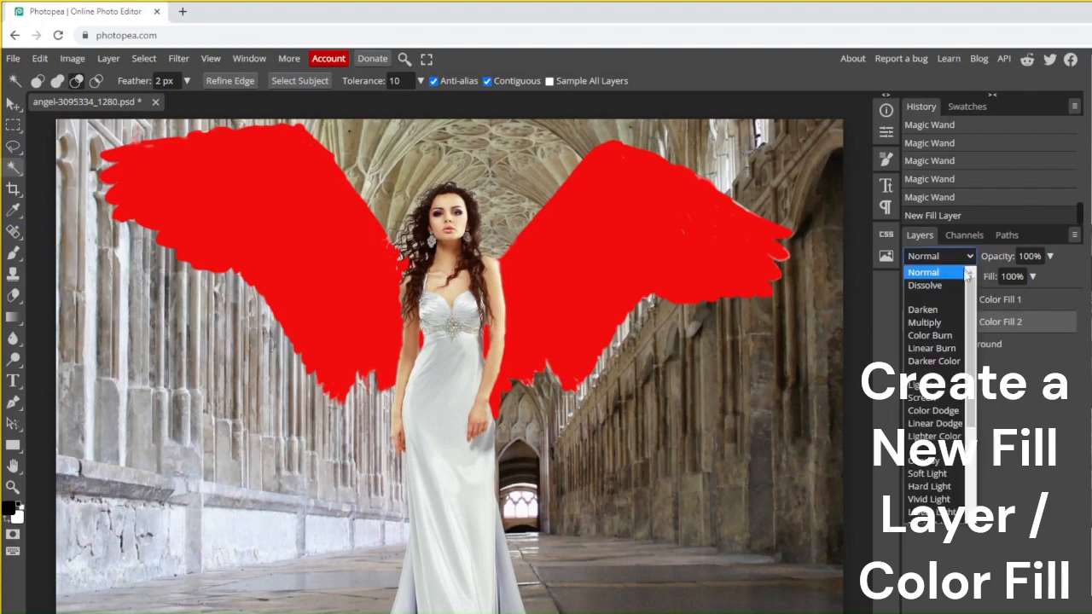
{"action": "left_click", "coordinate": [928, 322]}
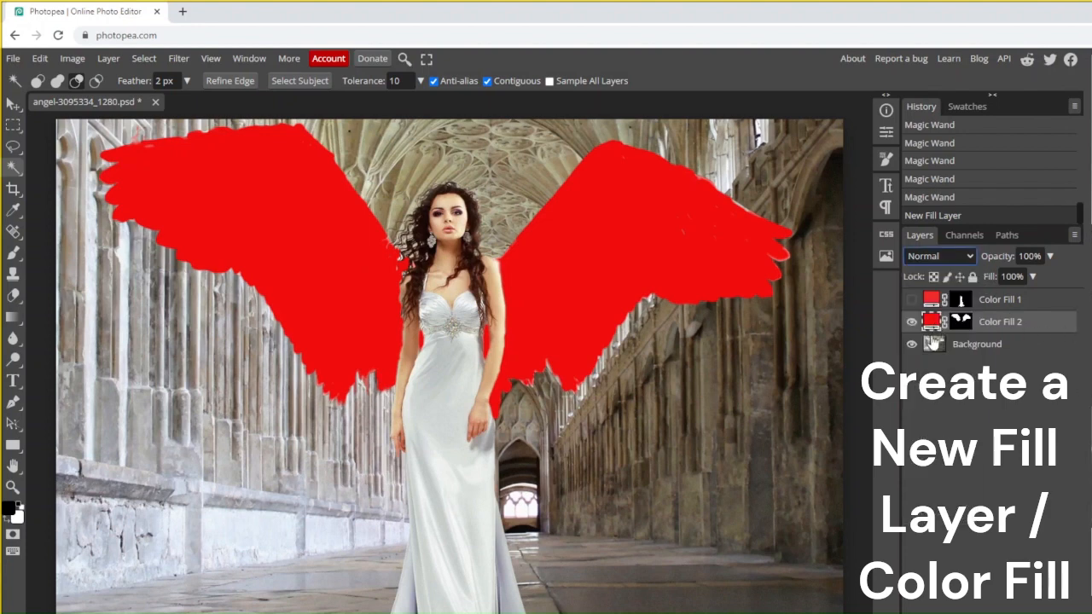
{"action": "left_click", "coordinate": [913, 301]}
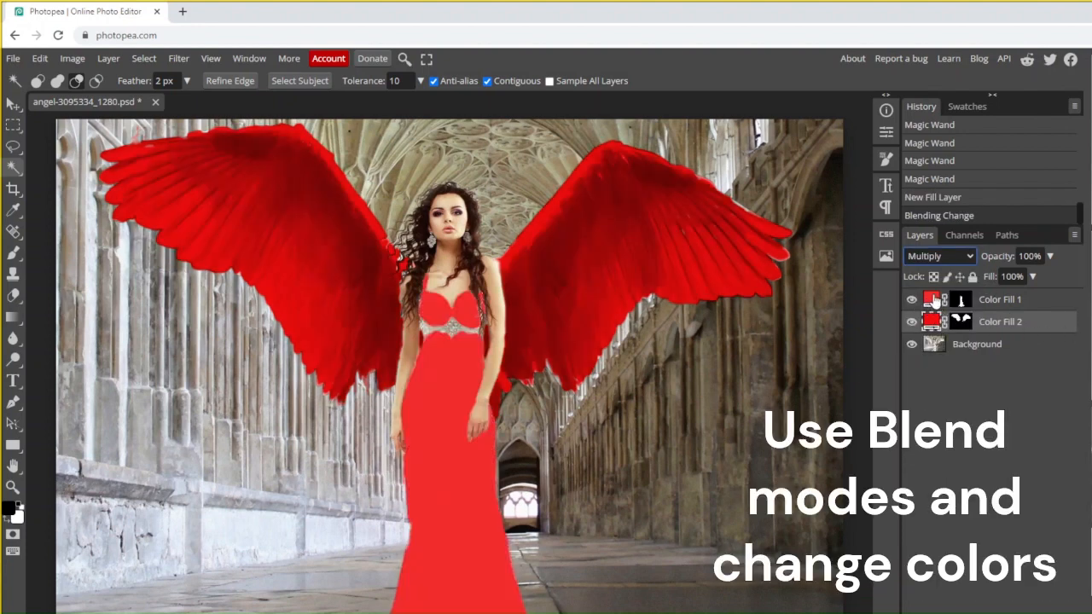
Step: Change the color of the dress's Color Fill 1 layer to the blue 2c31f3
{"action": "left_click", "coordinate": [934, 300]}
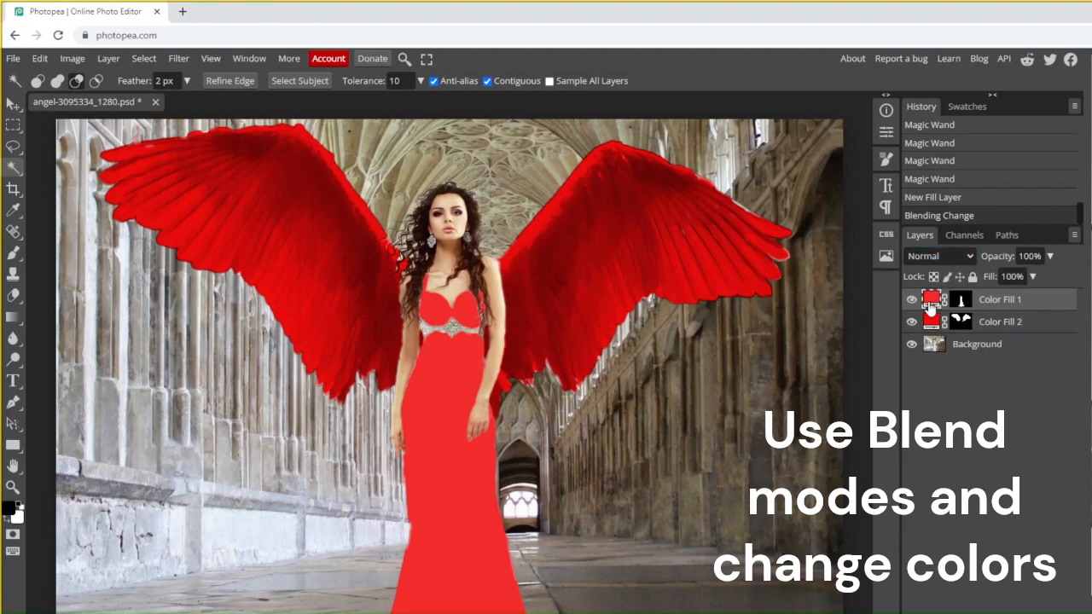
{"action": "double_click", "coordinate": [929, 305]}
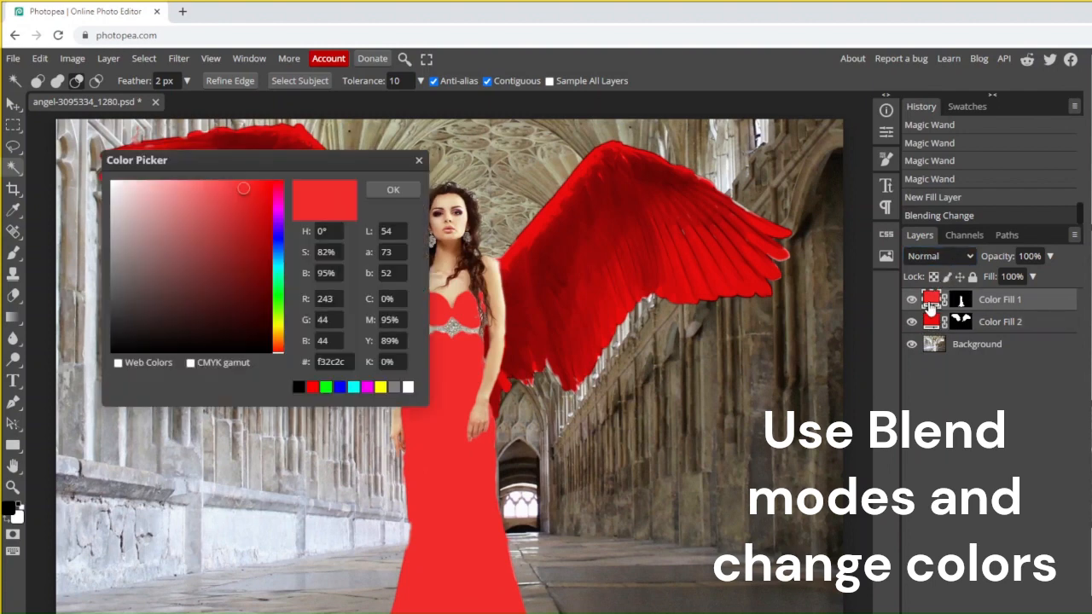
{"action": "left_click", "coordinate": [278, 239]}
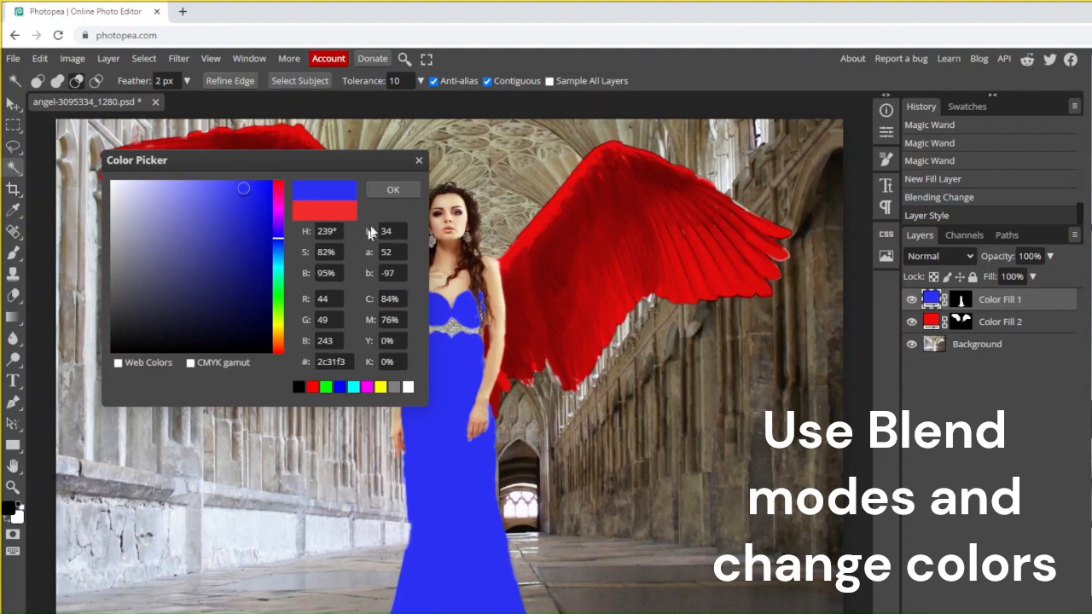
{"action": "left_click", "coordinate": [394, 194]}
Step: Try the Multiply blend mode on the dress's Color Fill 1 layer and settle on Overlay
{"action": "left_click", "coordinate": [953, 258]}
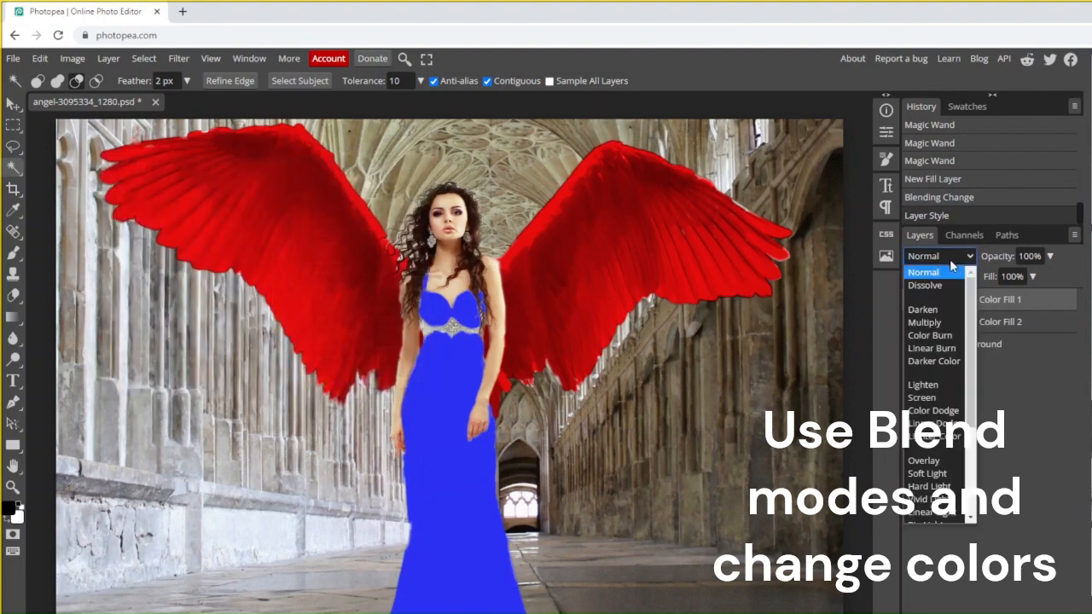
{"action": "left_click", "coordinate": [936, 323]}
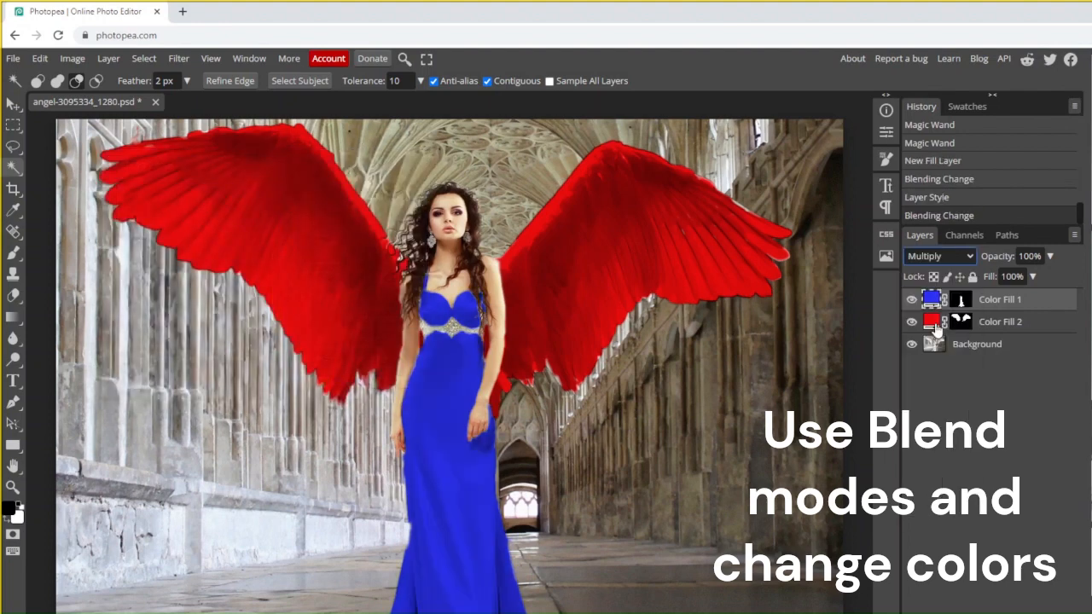
{"action": "left_click", "coordinate": [949, 258]}
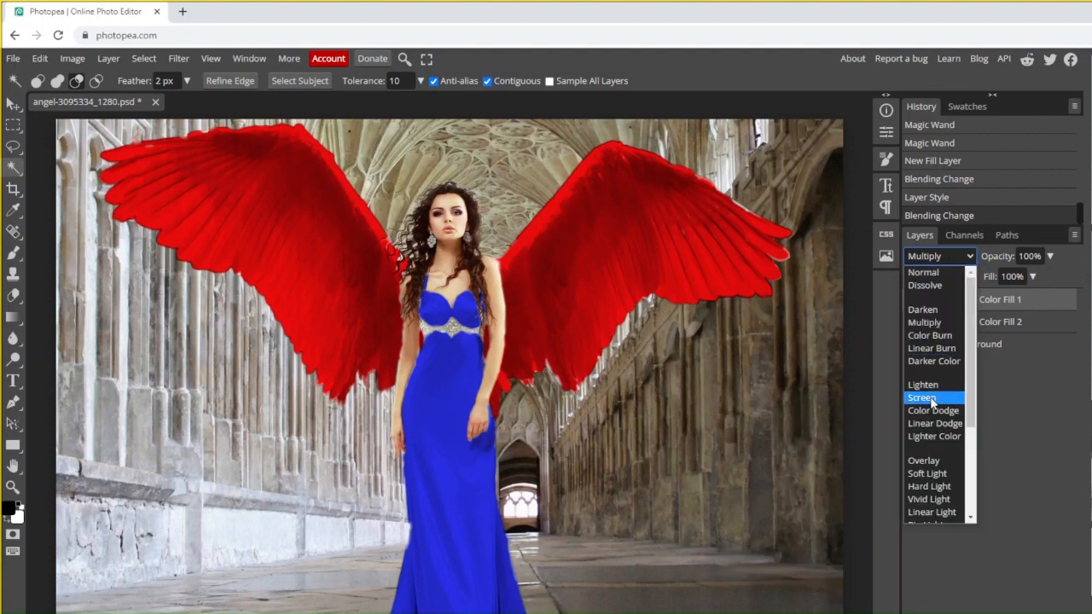
{"action": "left_click", "coordinate": [933, 461]}
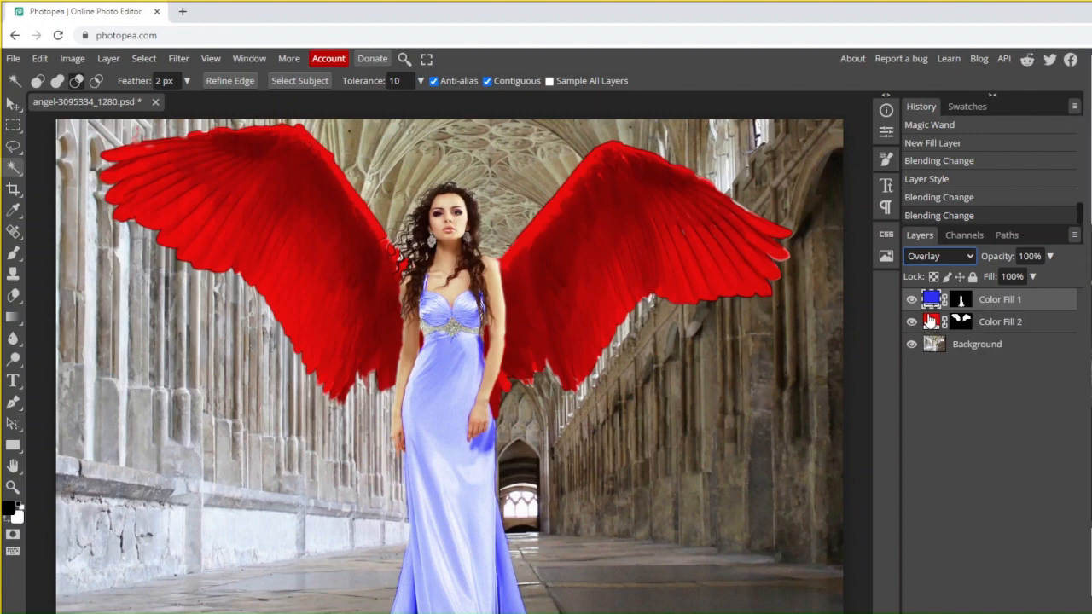
{"action": "left_click", "coordinate": [211, 59]}
{"action": "left_click", "coordinate": [228, 125]}
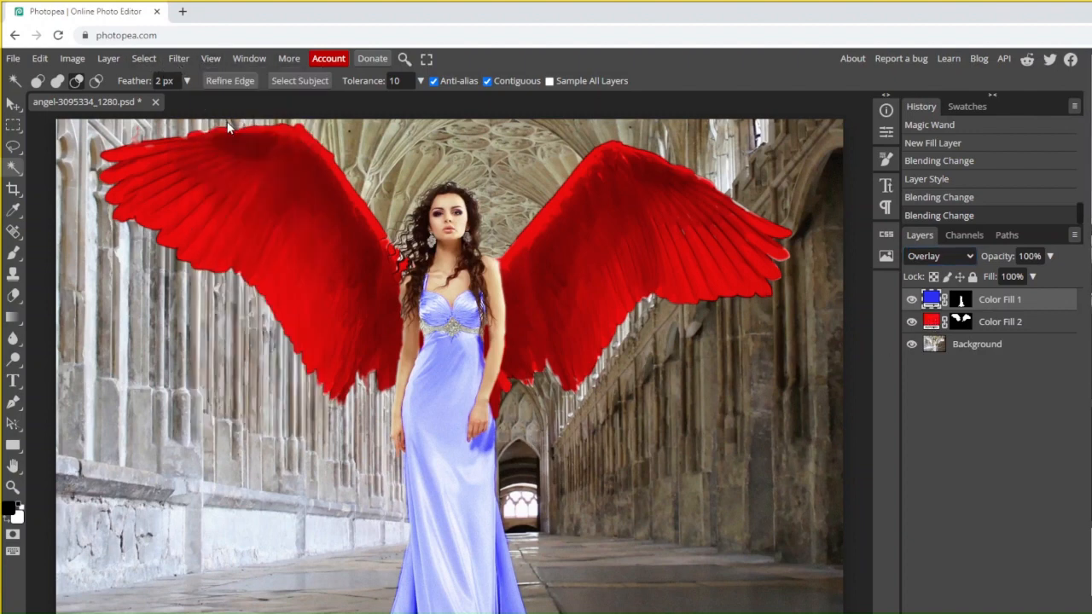